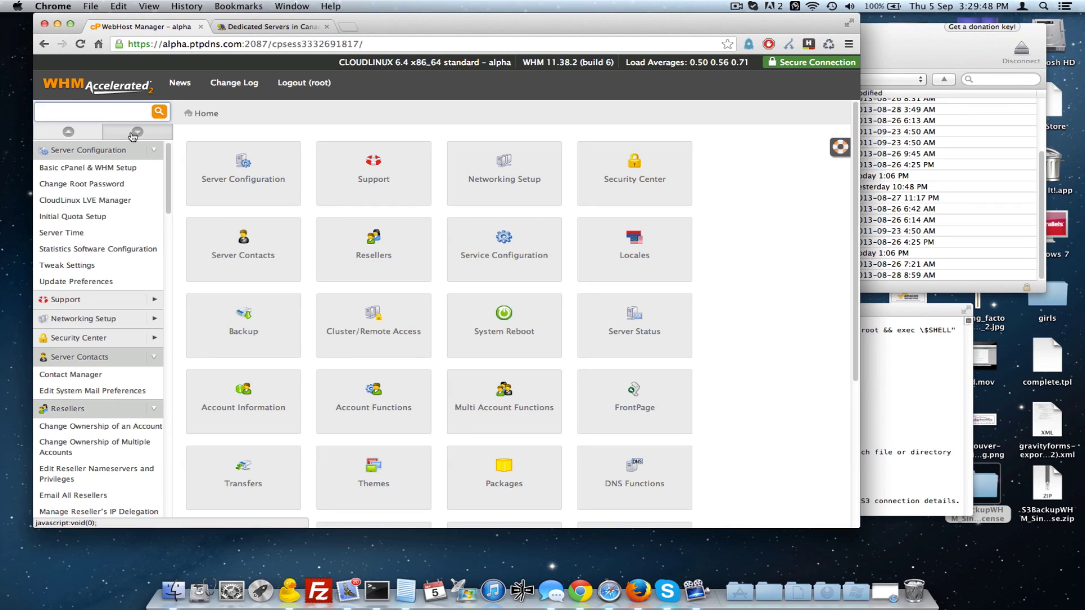
Step: Open the Server Information report from the Server Status group in WHM
left_click(69, 131)
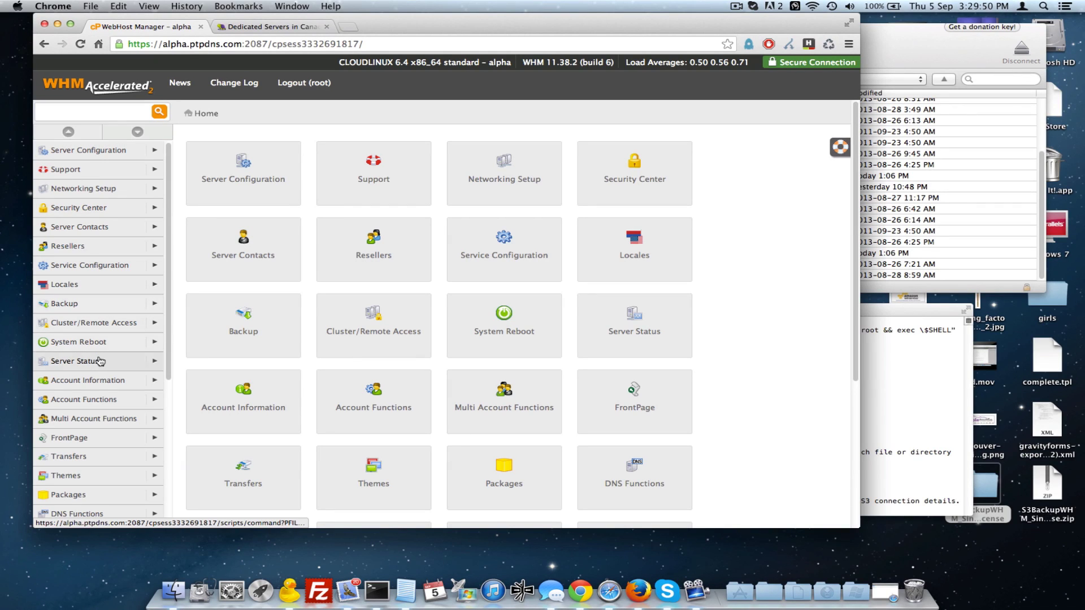
left_click(113, 361)
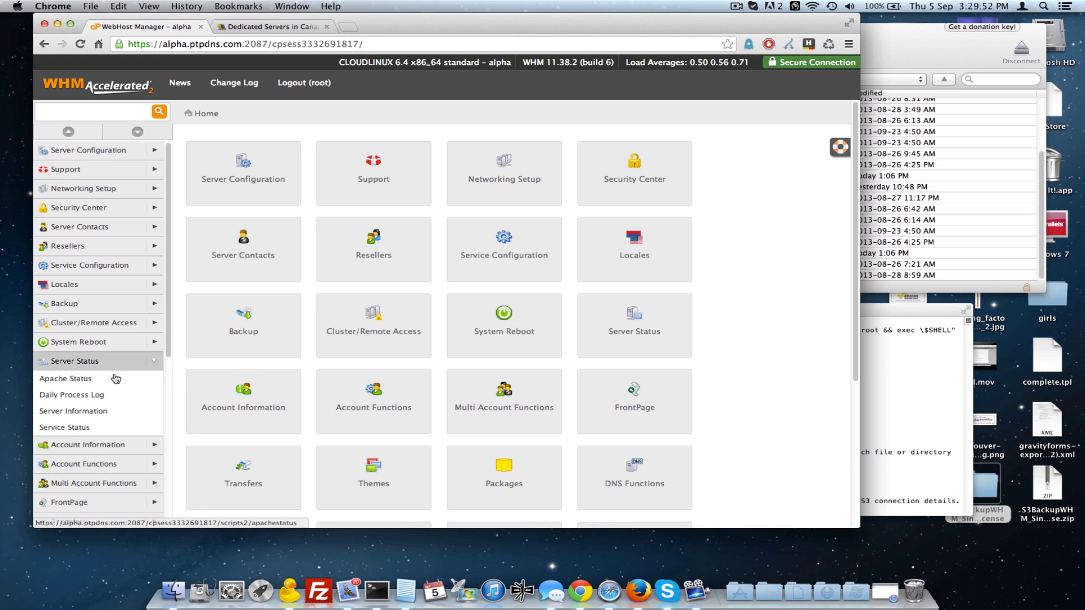
left_click(73, 412)
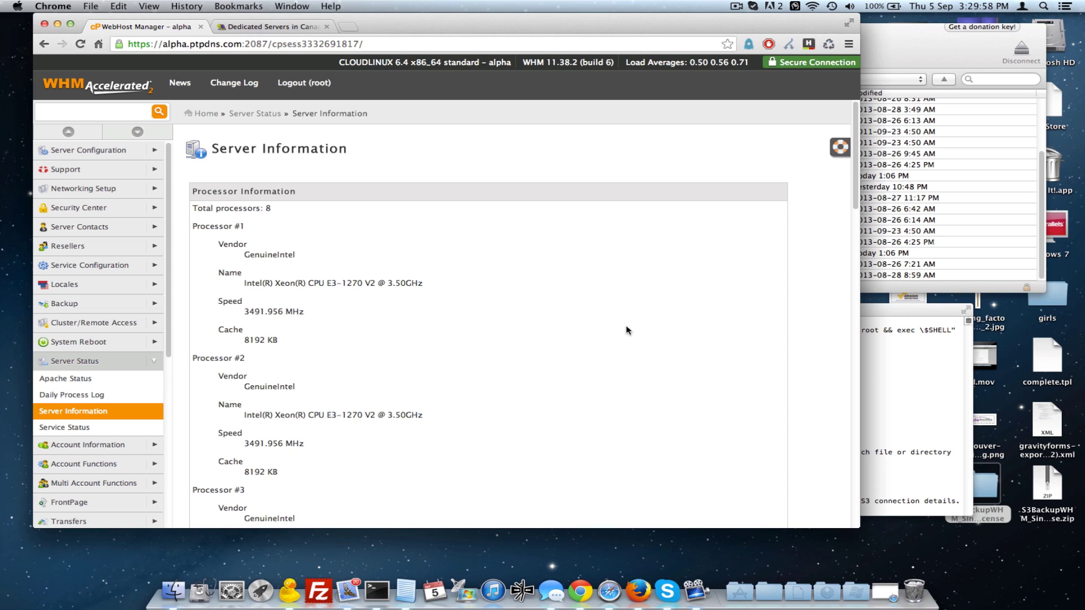
scroll(627, 330, "down", 15)
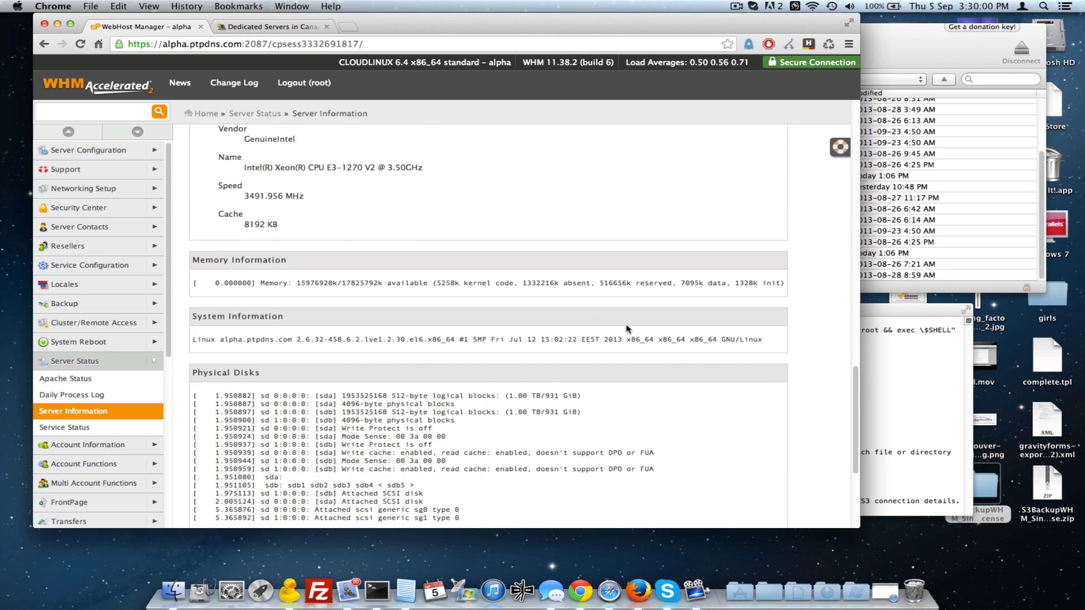
scroll(627, 331, "up", 2)
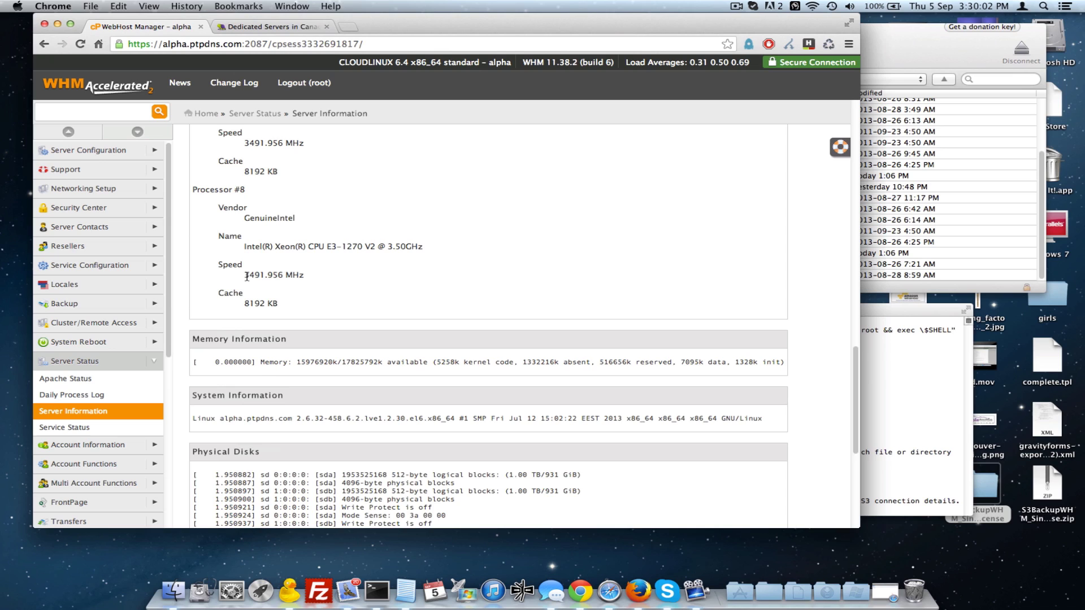
Step: Review the report, highlighting Processor #8's speed and the 913G size of /dev/md2
left_click_drag(245, 275, 268, 274)
scroll(444, 265, "up", 5)
scroll(487, 260, "down", 10)
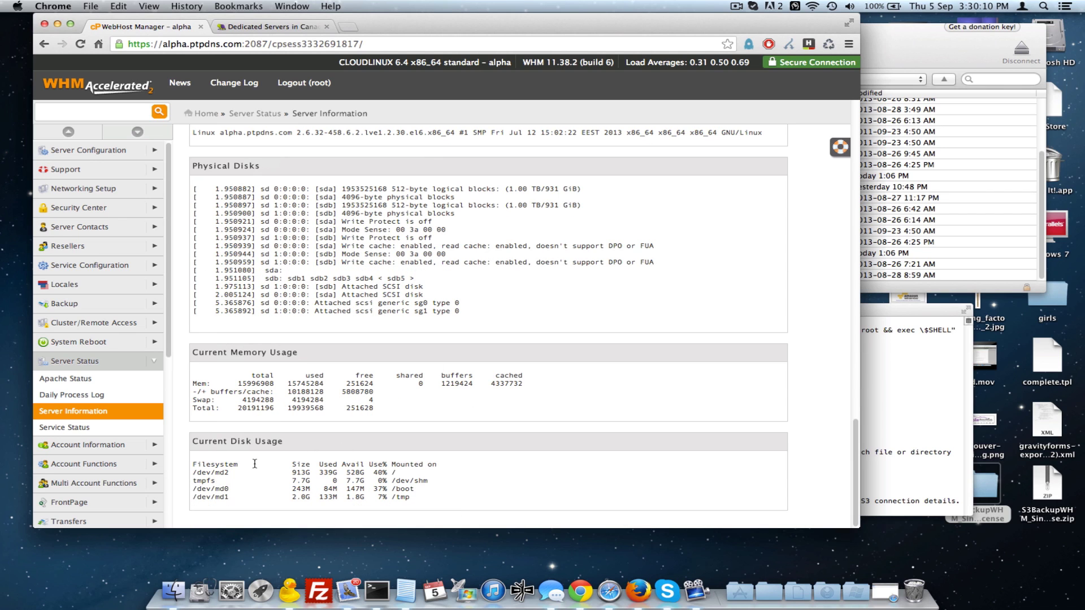
left_click_drag(288, 475, 313, 475)
scroll(460, 259, "up", 15)
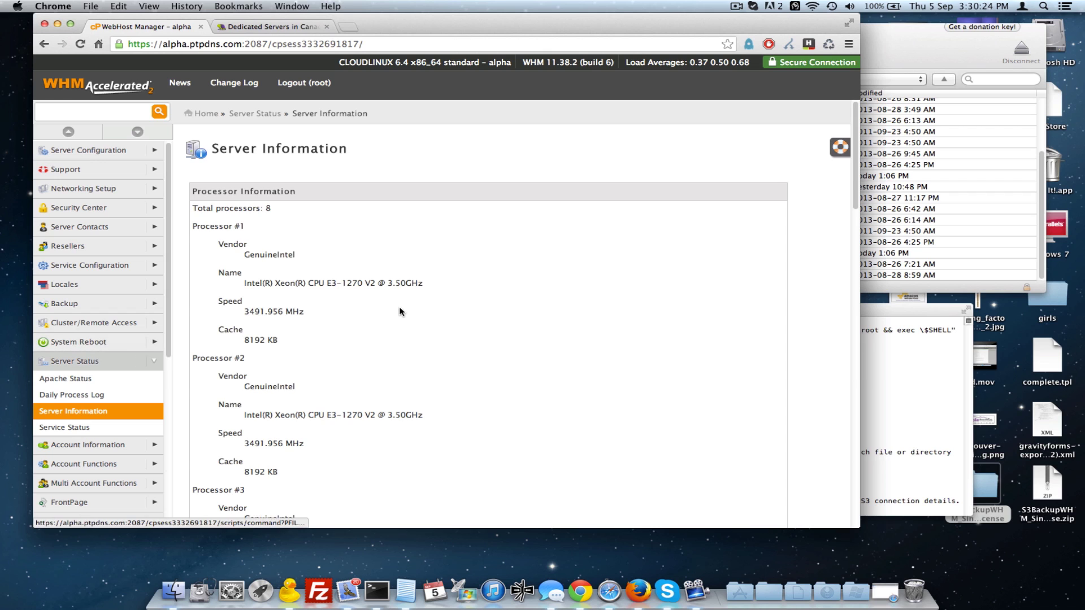
scroll(401, 311, "down", 10)
scroll(400, 312, "down", 10)
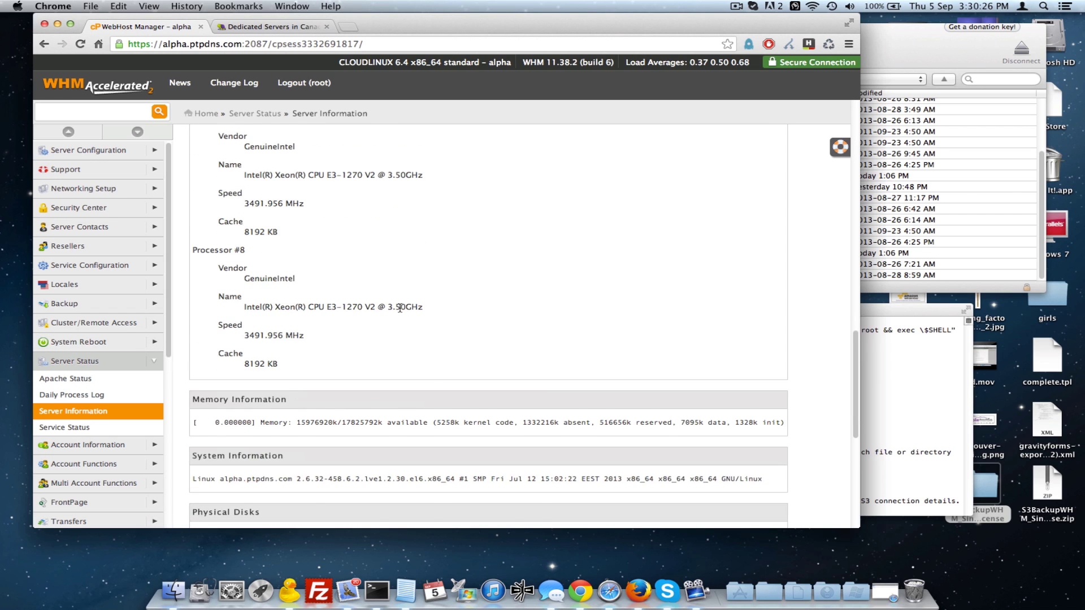
scroll(400, 308, "down", 5)
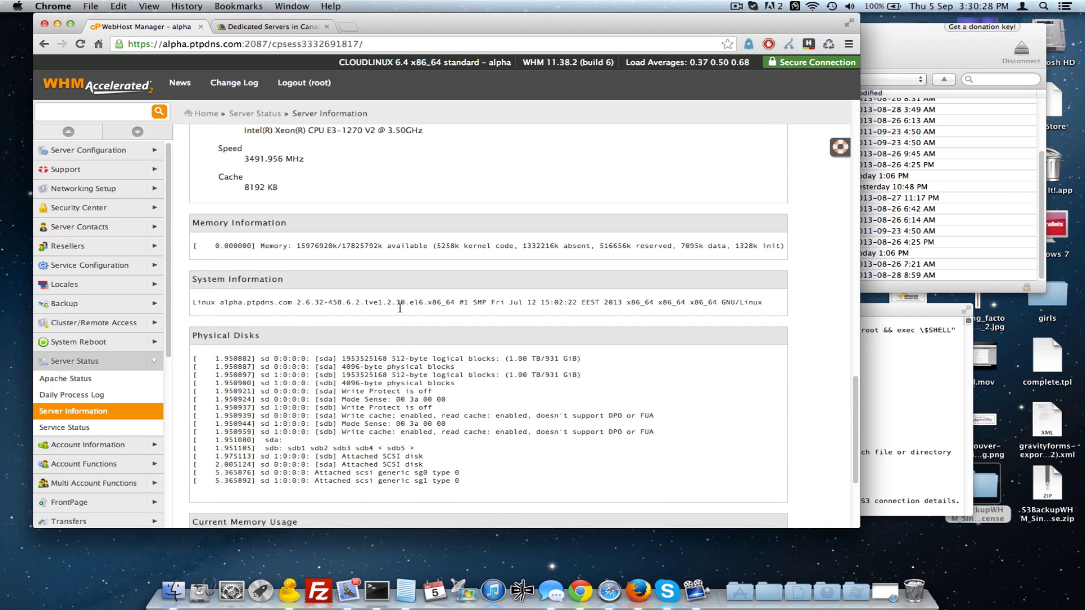
scroll(401, 308, "up", 5)
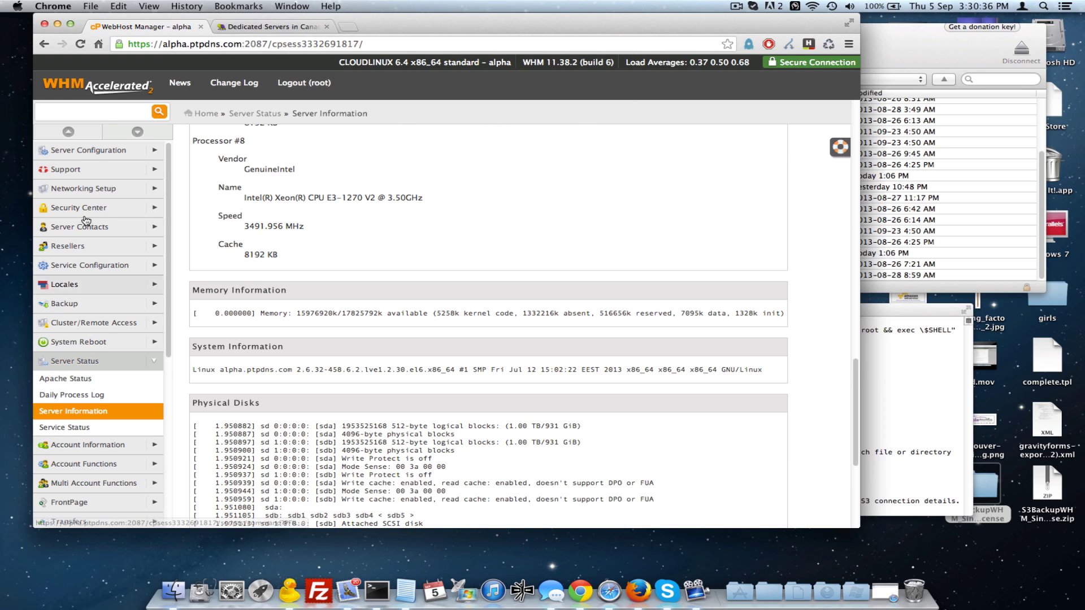
Step: Filter the menu by 'list', open List Accounts and show all 84 accounts on one page
left_click(97, 113)
type("list")
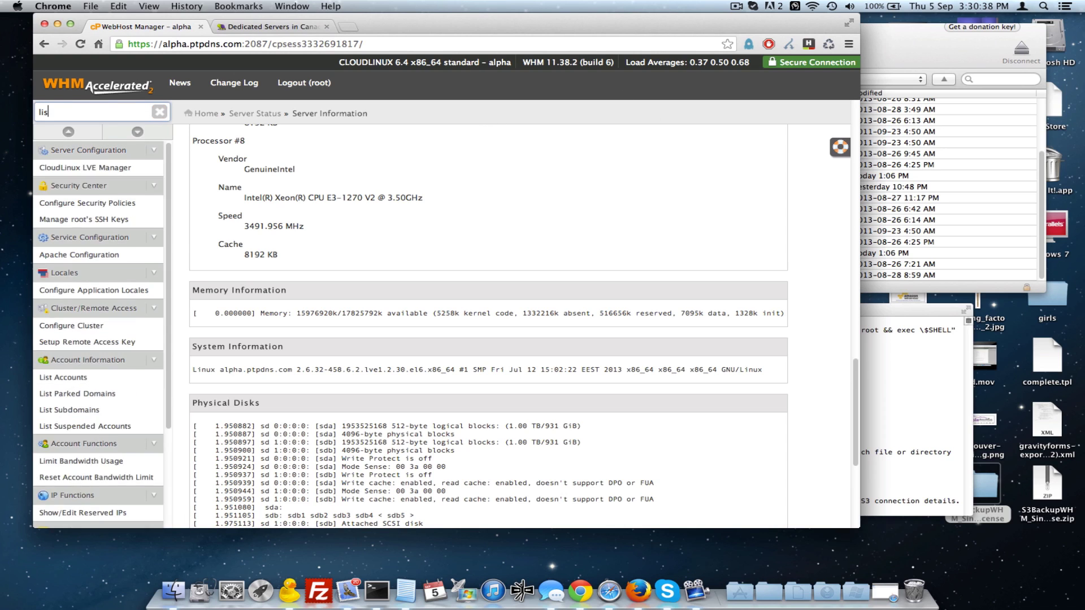
left_click(63, 168)
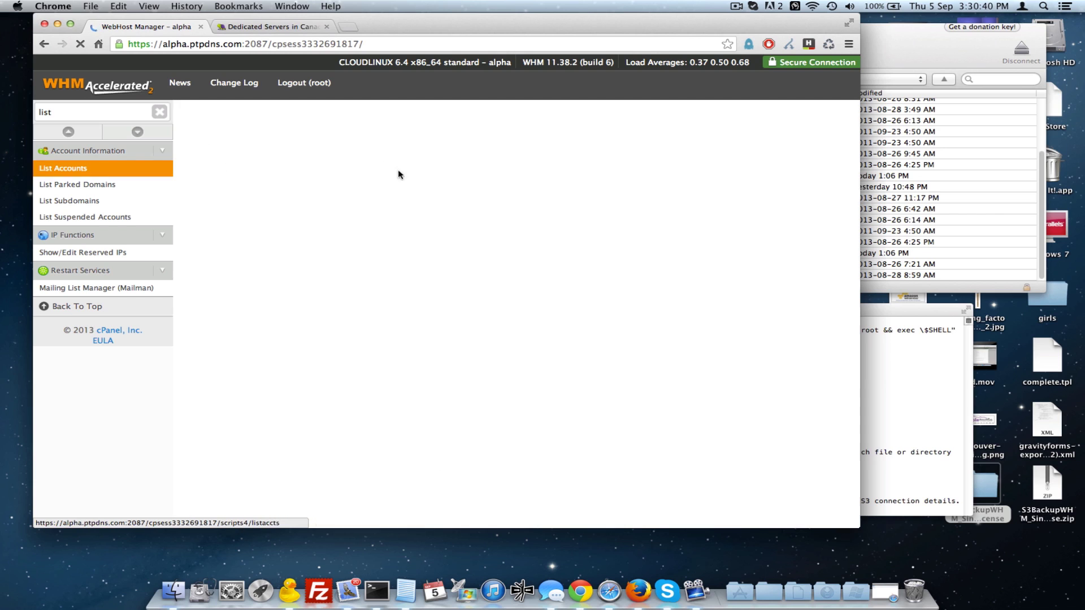
left_click(378, 251)
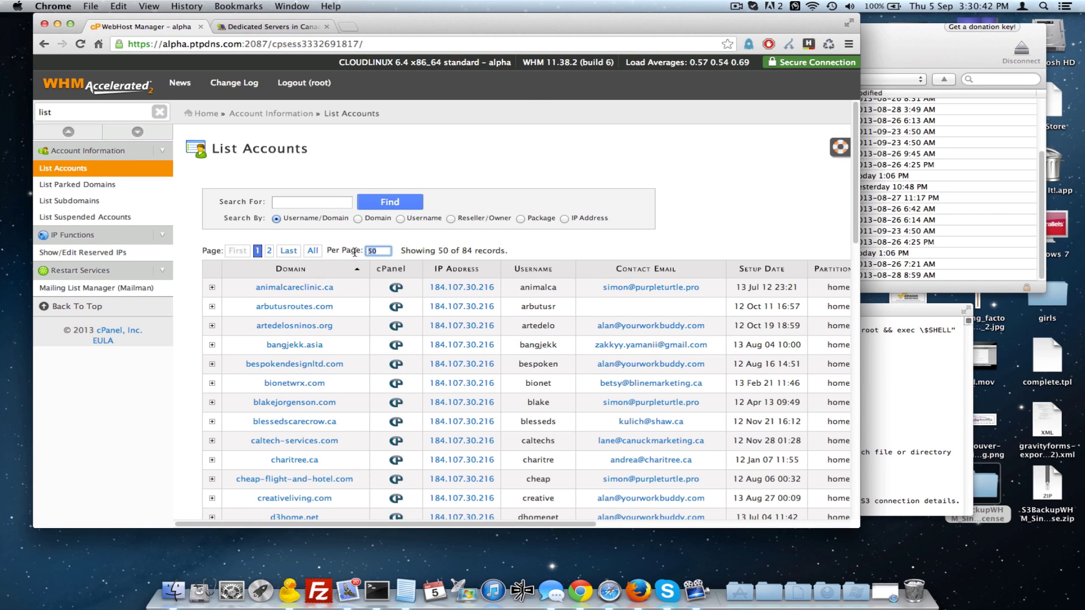
left_click(312, 252)
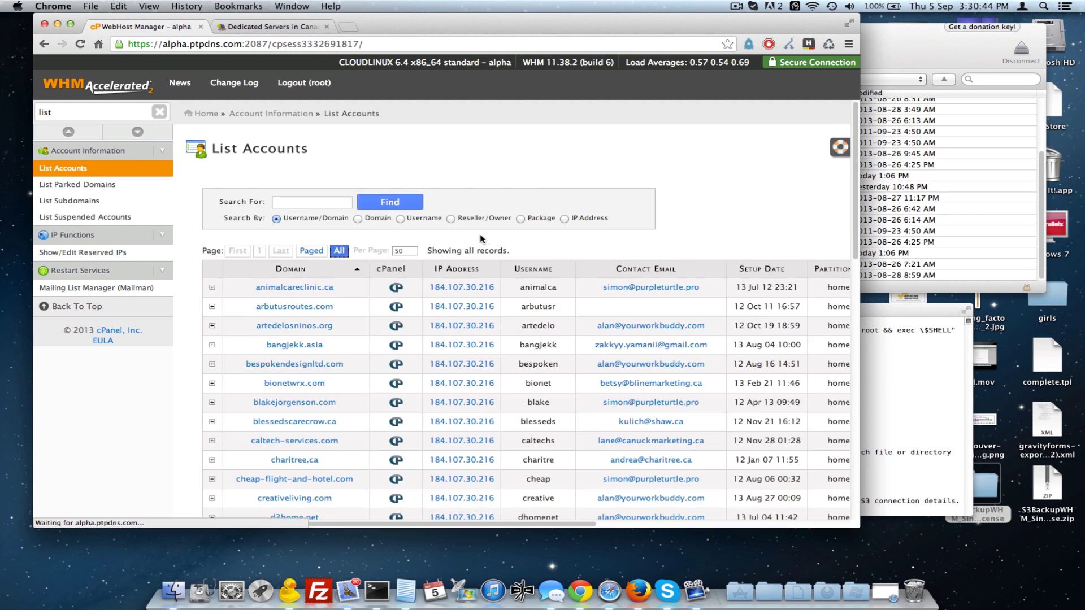
scroll(487, 240, "down", 5)
scroll(487, 240, "down", 15)
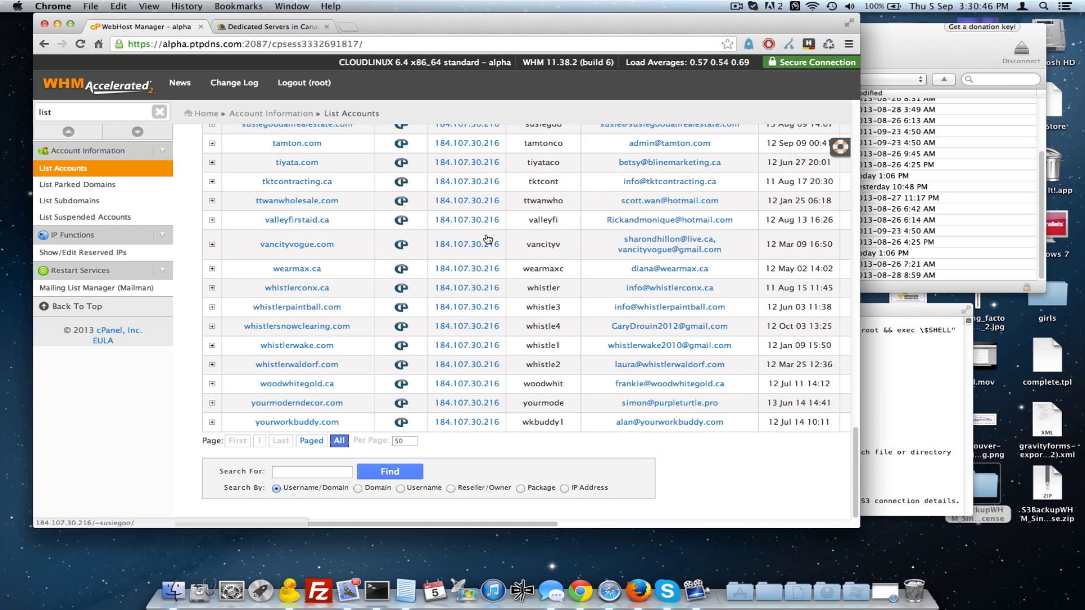
scroll(487, 239, "up", 20)
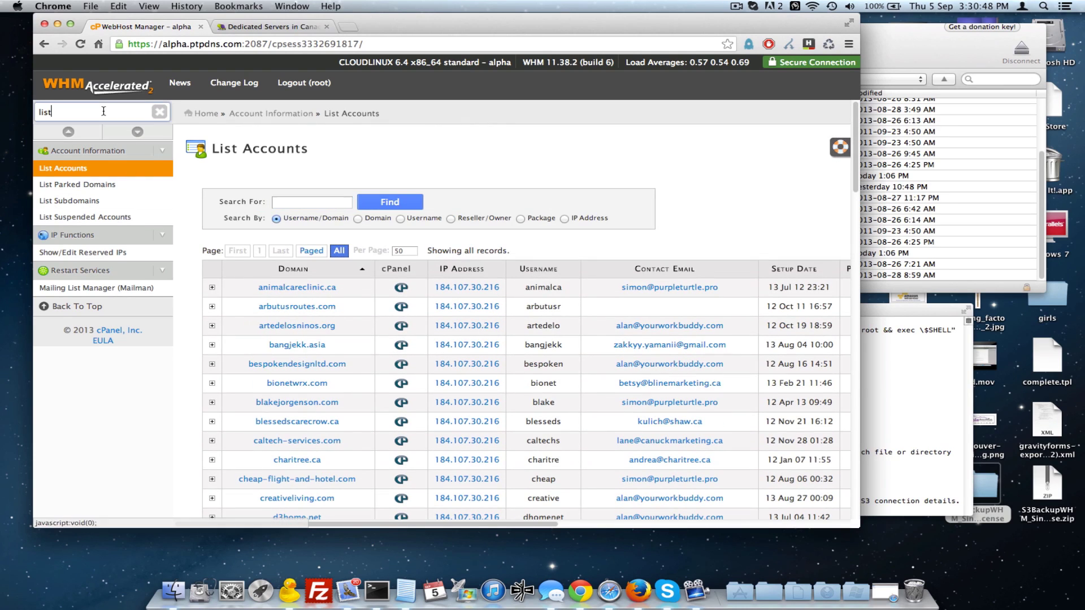
Step: Select the 'list' text in the menu filter box so it can be replaced
double_click(103, 112)
left_click(733, 163)
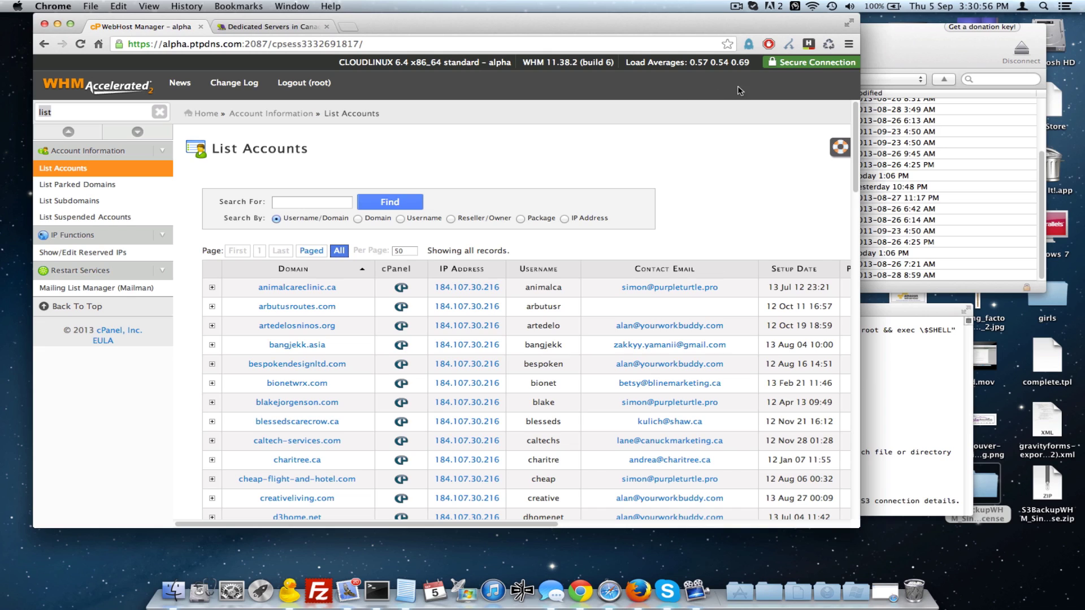
left_click(86, 115)
double_click(93, 113)
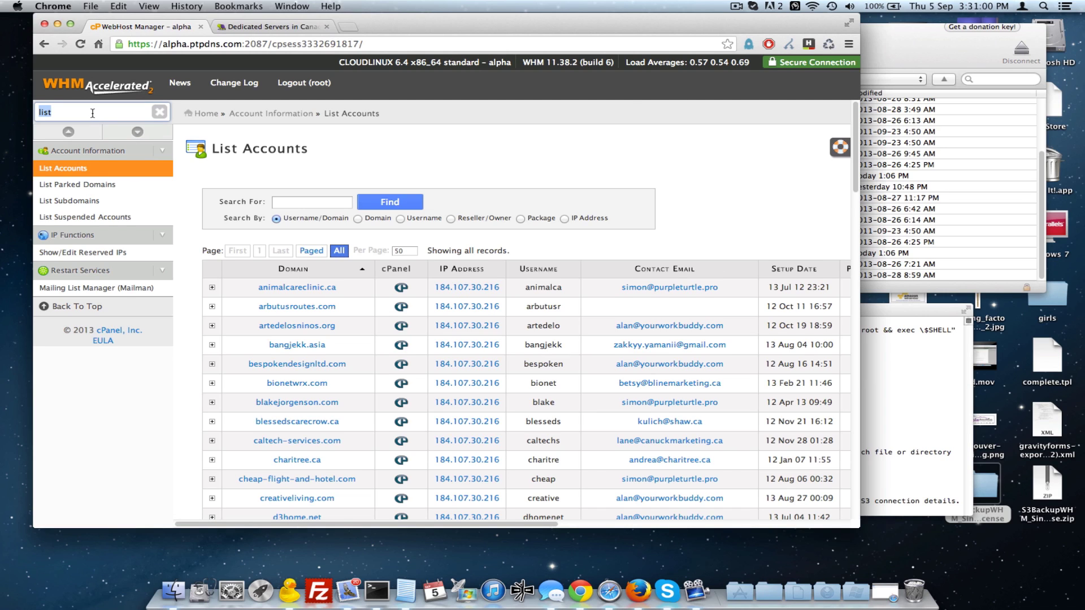
Step: Filter the menu by 'proce' and open the Process Manager's running-process list
type("process")
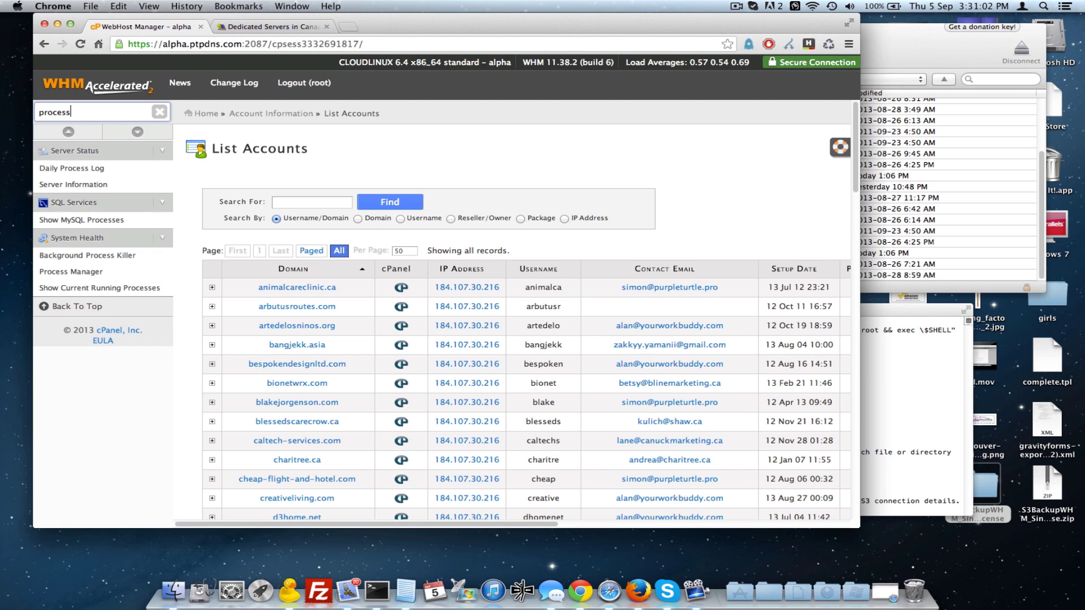
left_click(70, 272)
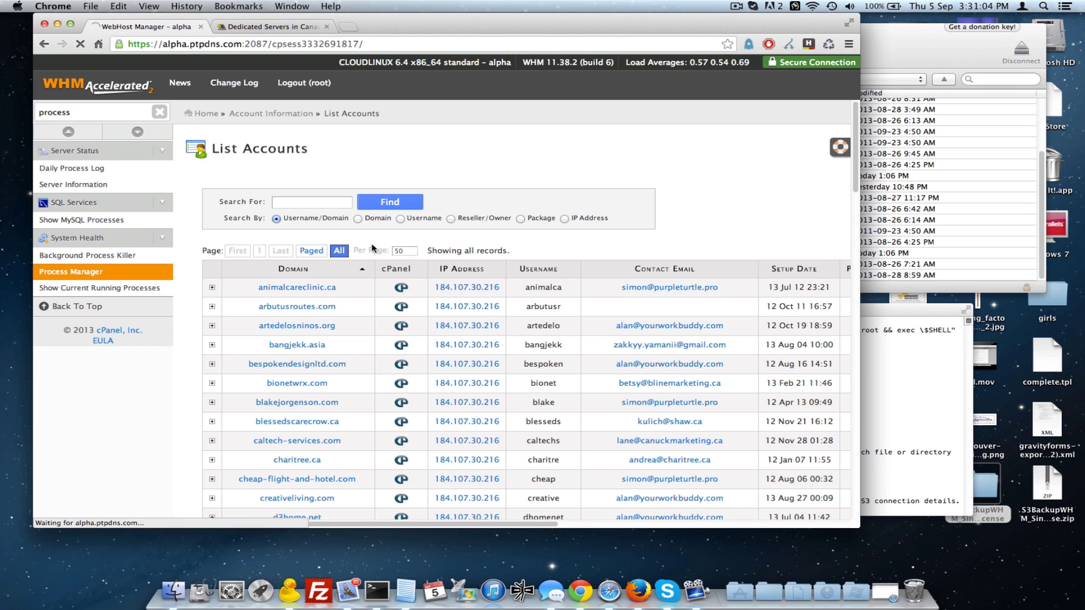
scroll(636, 272, "down", 3)
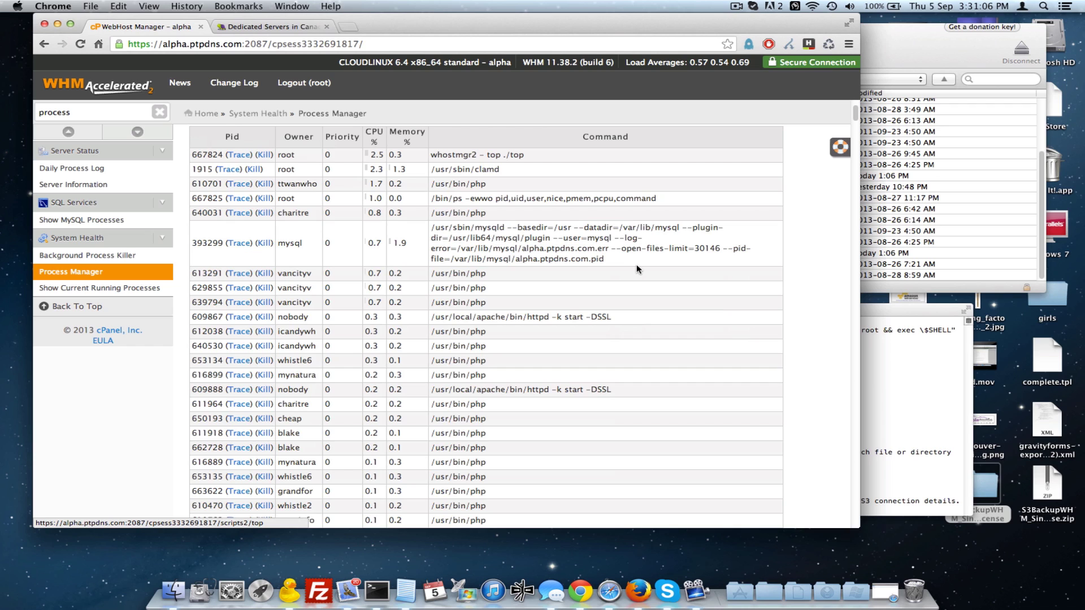
scroll(458, 240, "down", 15)
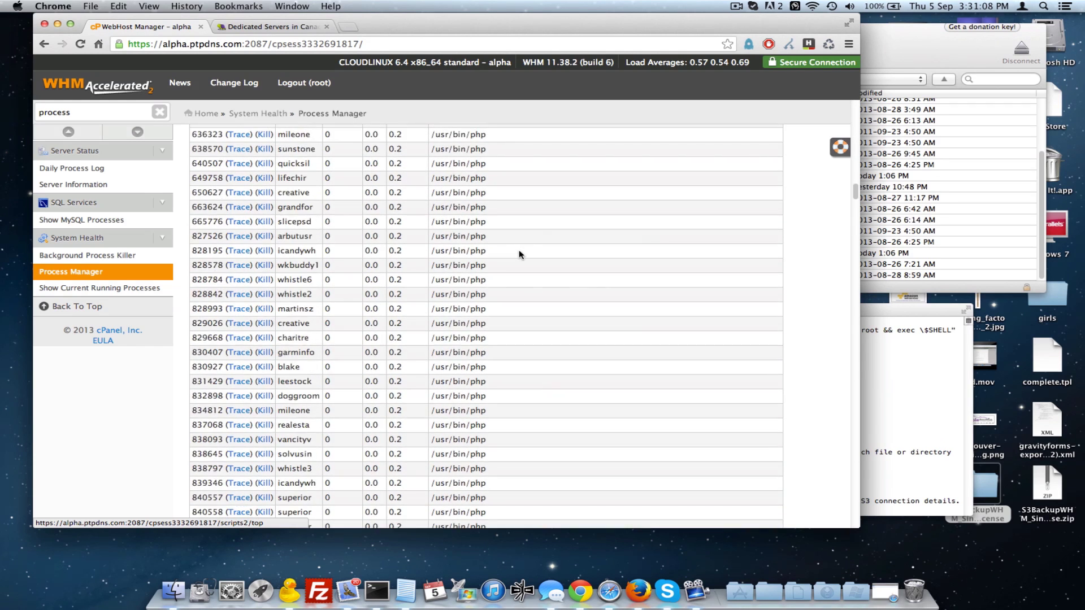
scroll(520, 254, "up", 15)
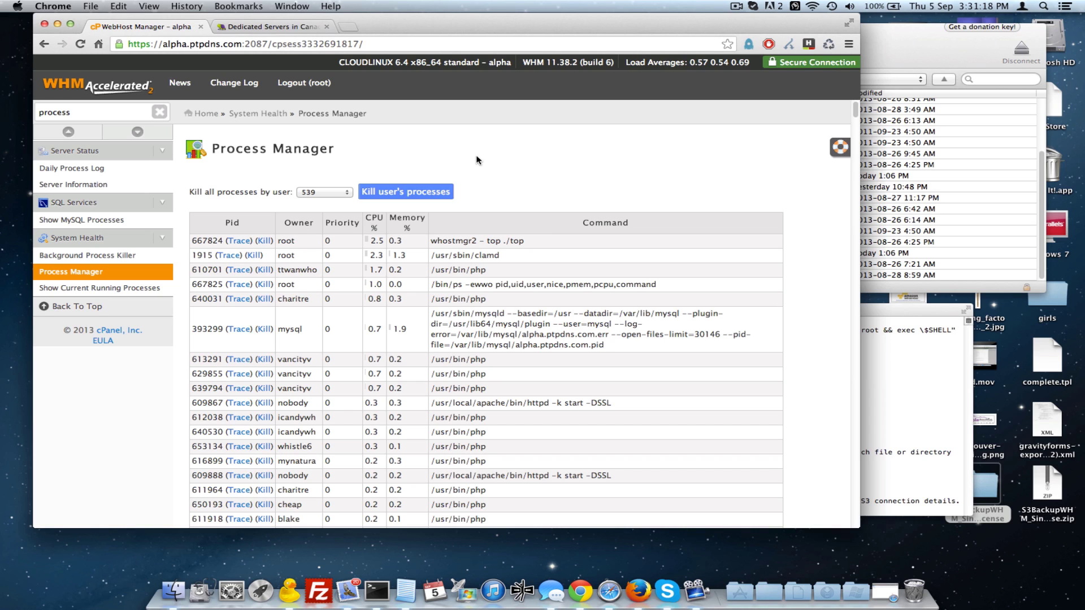
Step: Visit Background Process Killer, return to Process Manager and refresh the process list
left_click(79, 255)
left_click(72, 273)
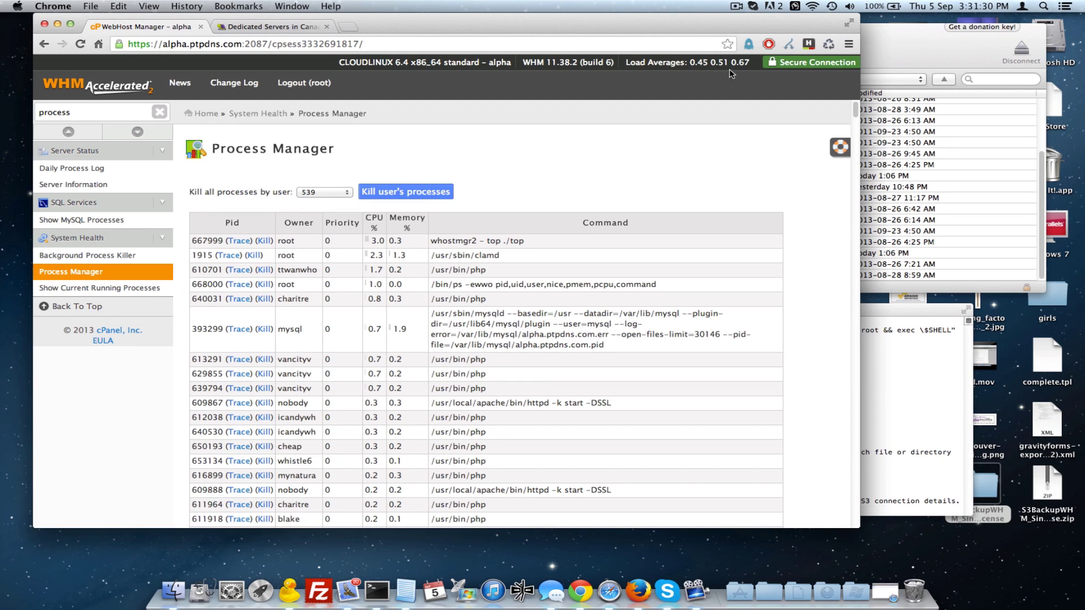
left_click(86, 280)
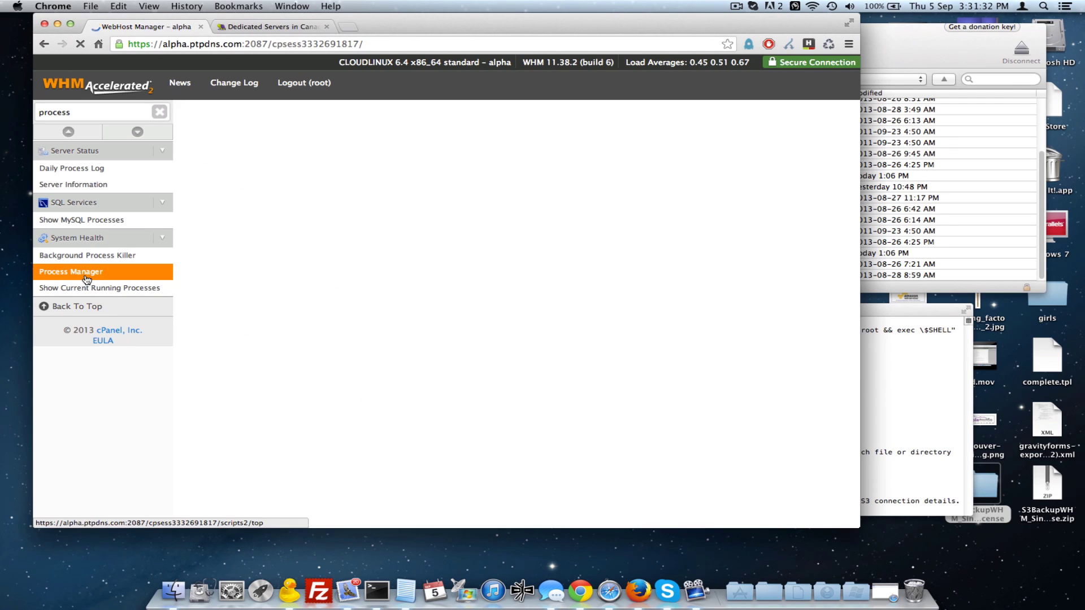
left_click(86, 279)
left_click(87, 272)
left_click(86, 272)
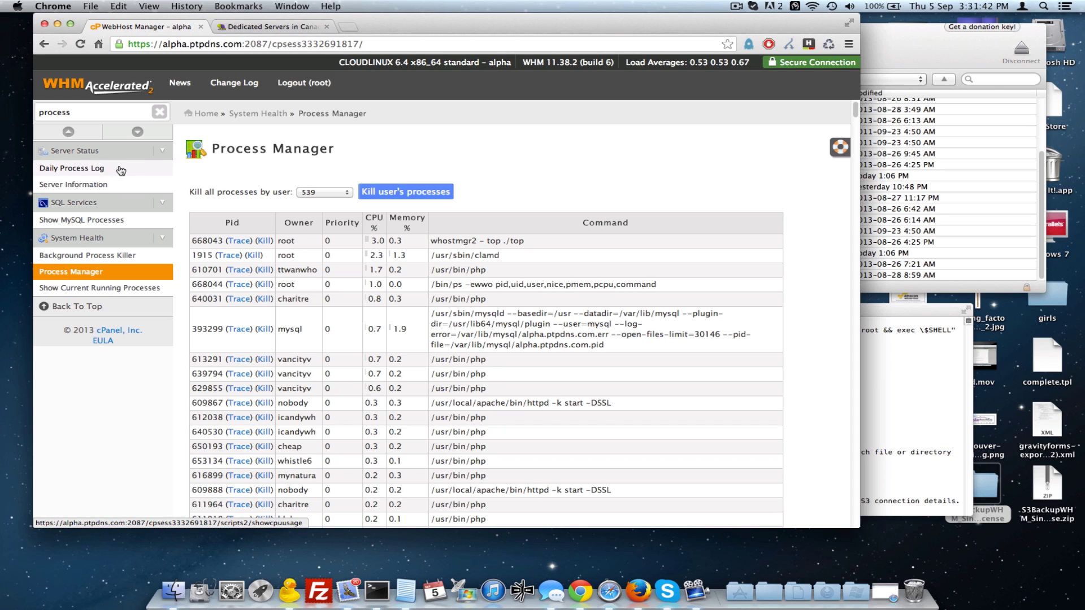
Step: Clear the menu filter, collapse Server Status and switch to the W3B Design dedicated servers tab
left_click(159, 112)
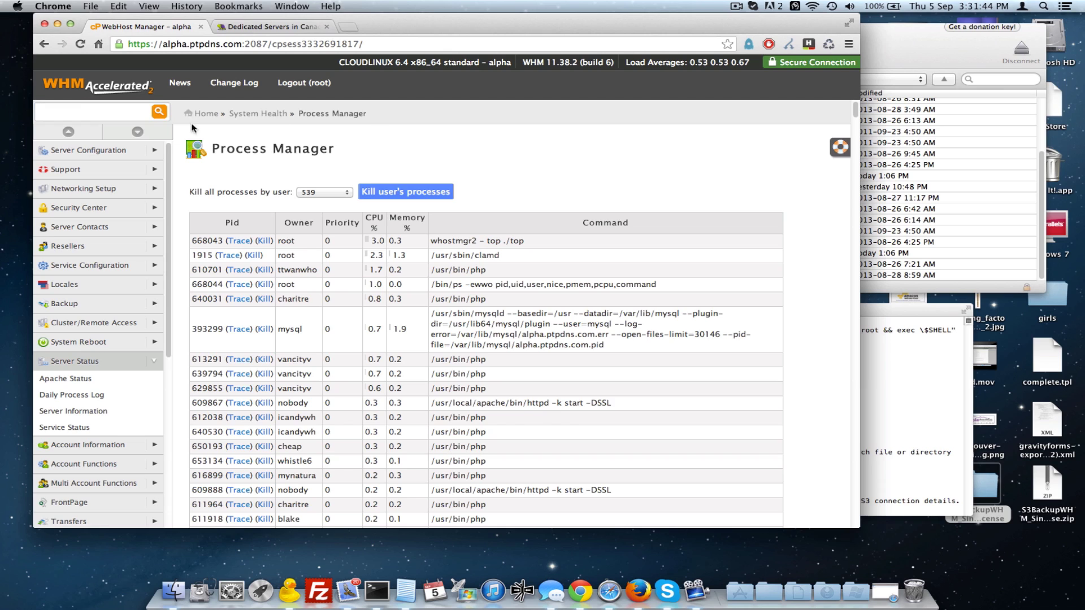
left_click(151, 365)
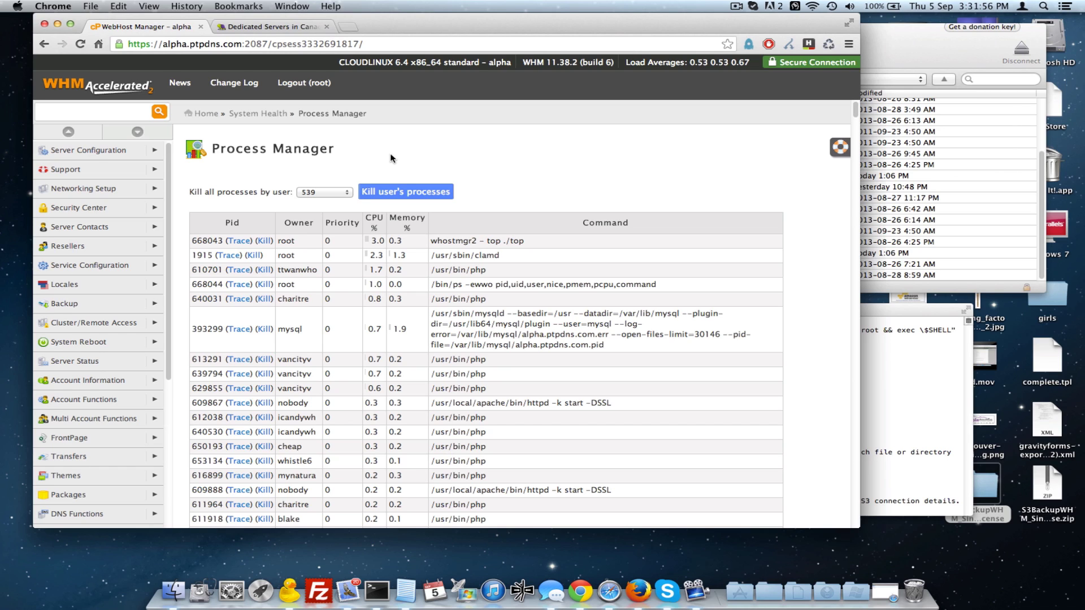
left_click(285, 25)
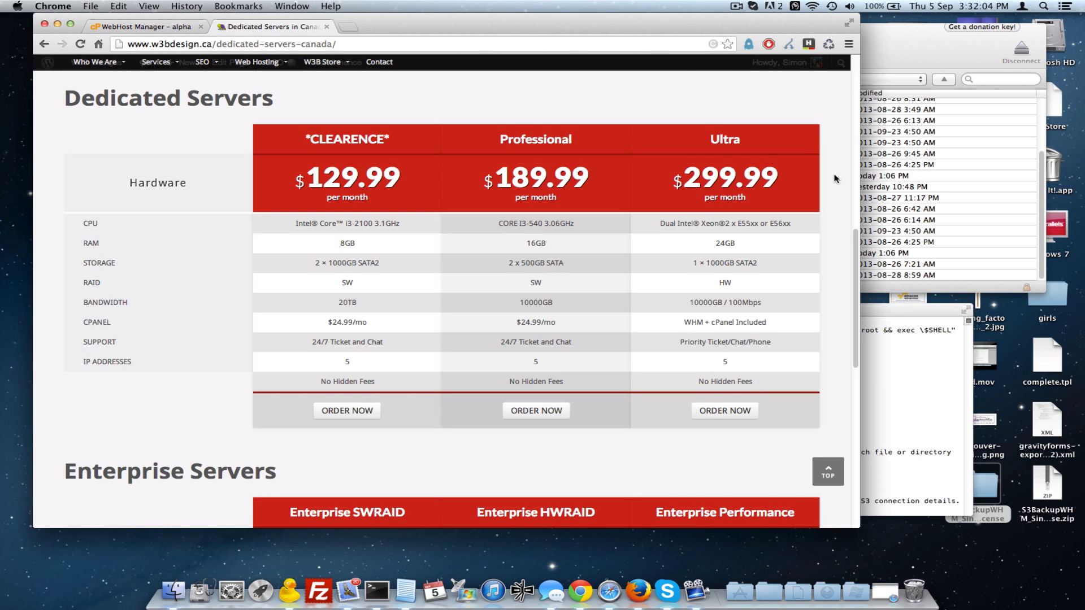
Step: Compare rivals PEER1 ($270), eleven2 ($200) and RackSpace ($500) against the dedicated-server pricing table
scroll(291, 116, "up", 6)
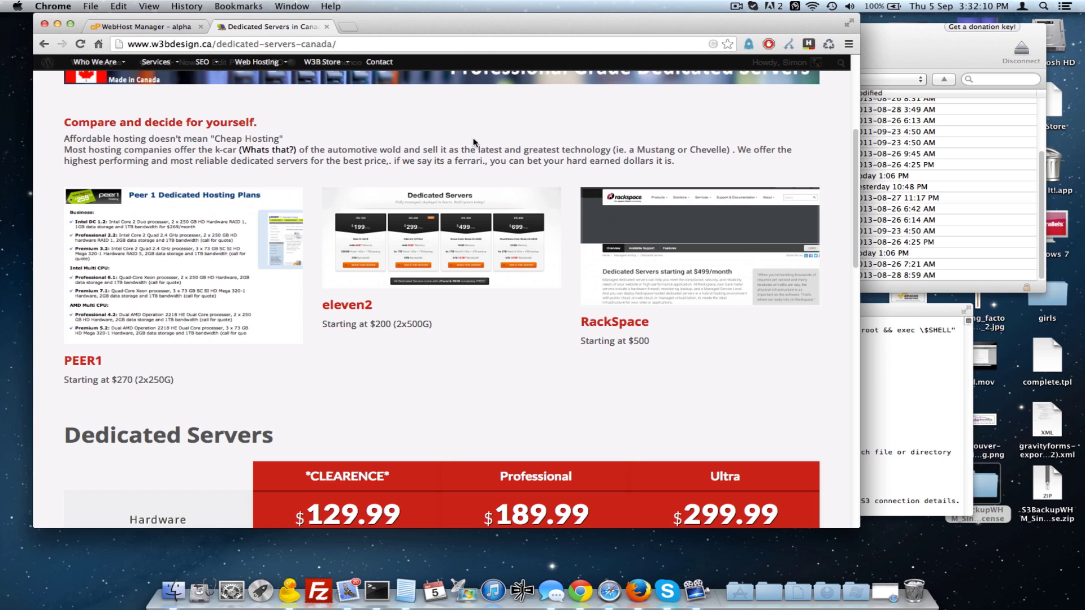
scroll(118, 301, "down", 6)
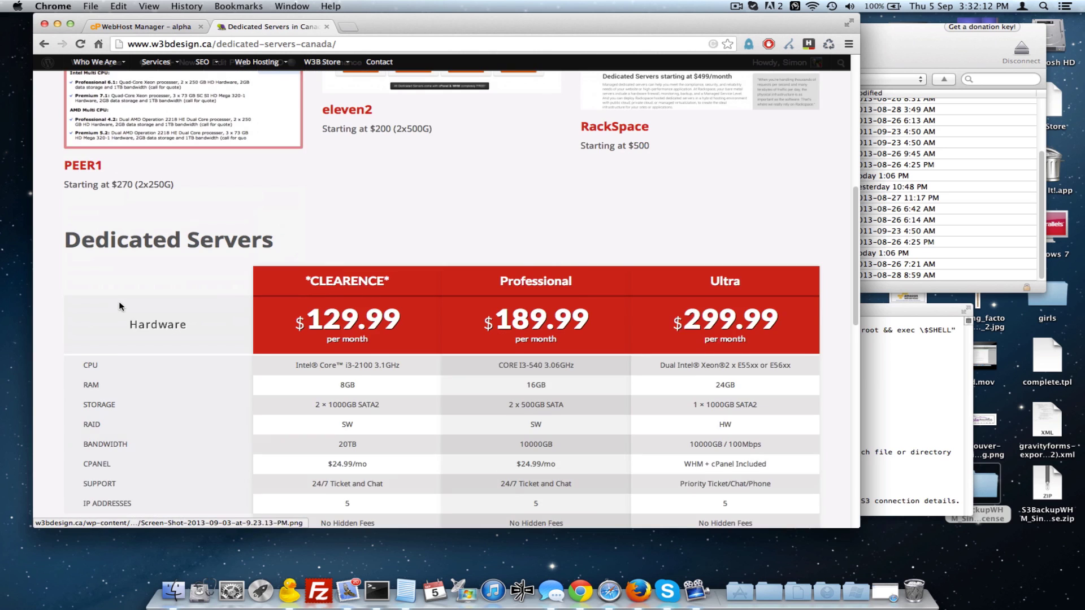
scroll(164, 290, "up", 5)
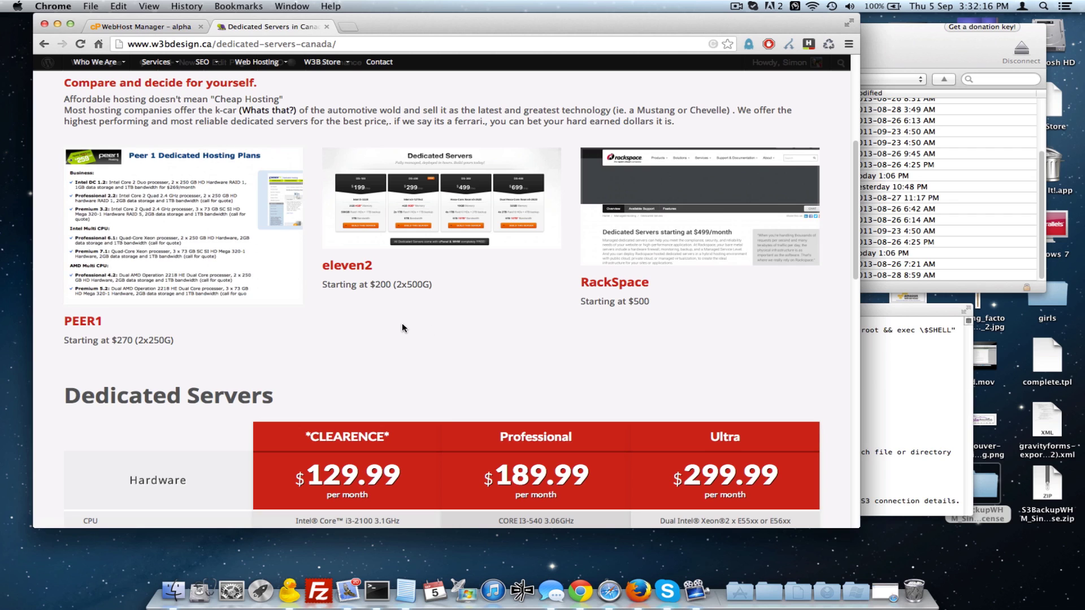
scroll(693, 336, "down", 1)
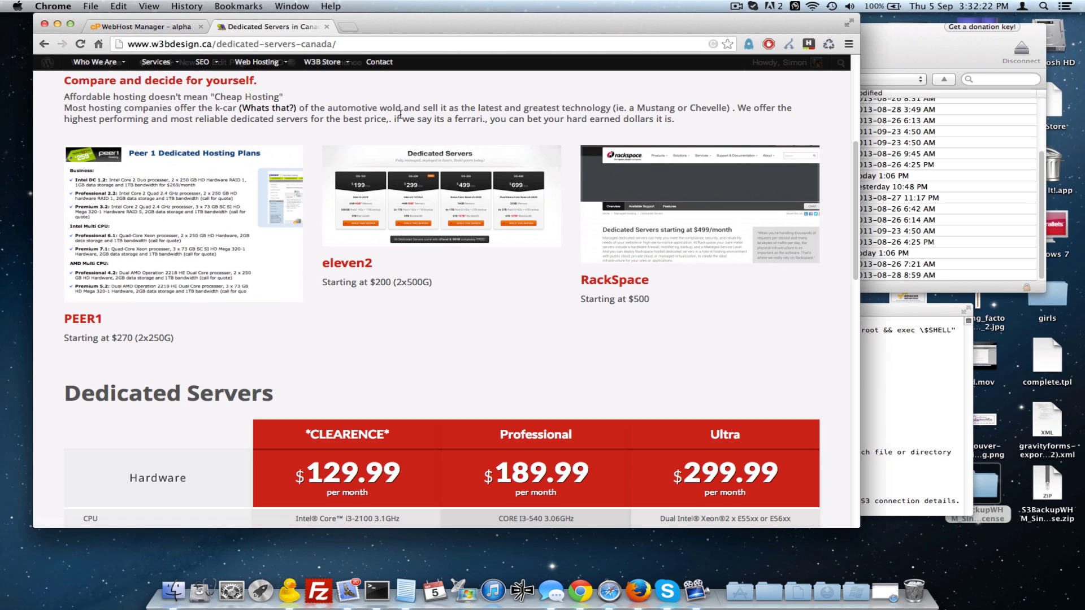
Step: Switch back and forth between WHM's Process Manager and the W3B Design dedicated servers page
left_click(186, 26)
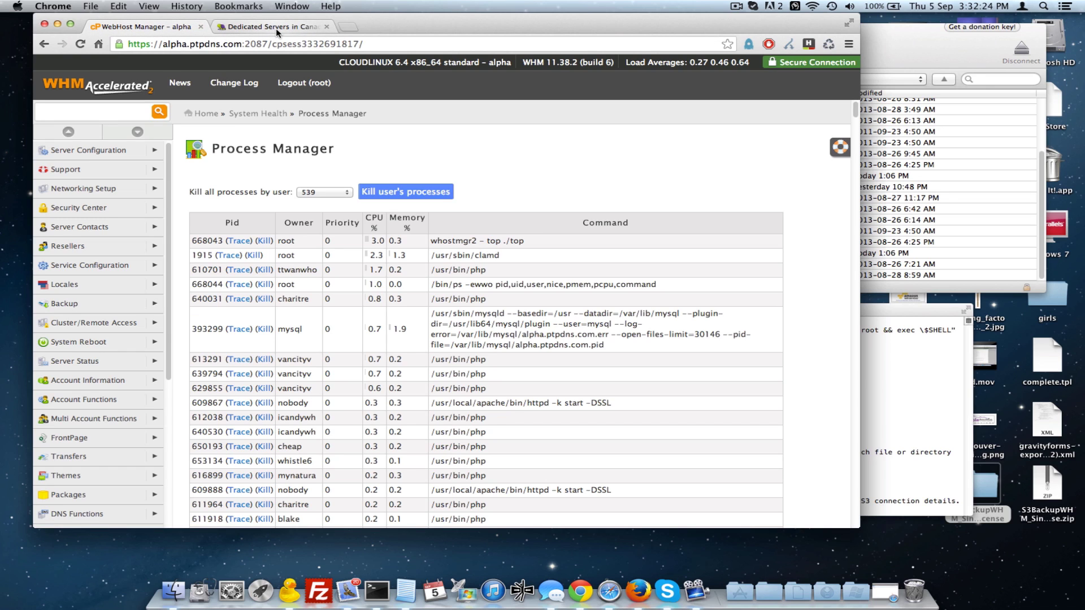
left_click(261, 27)
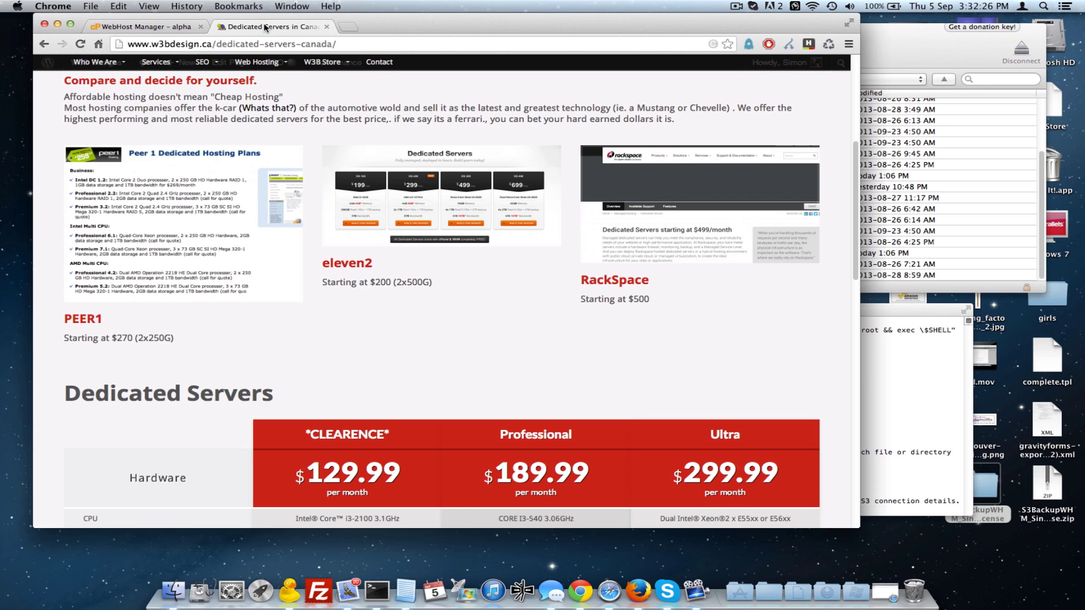
left_click(148, 27)
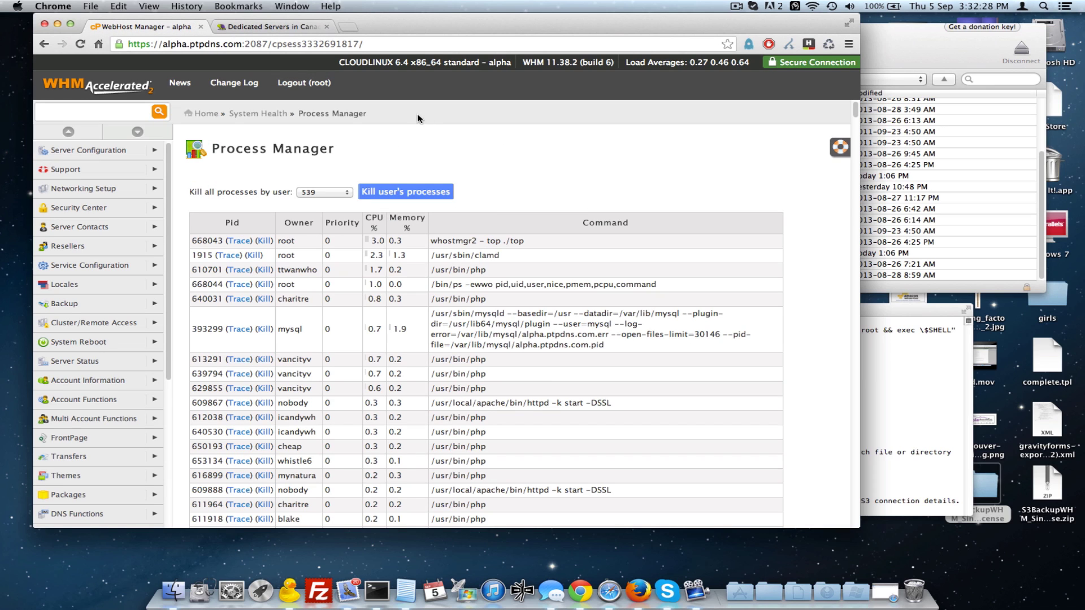
left_click(244, 28)
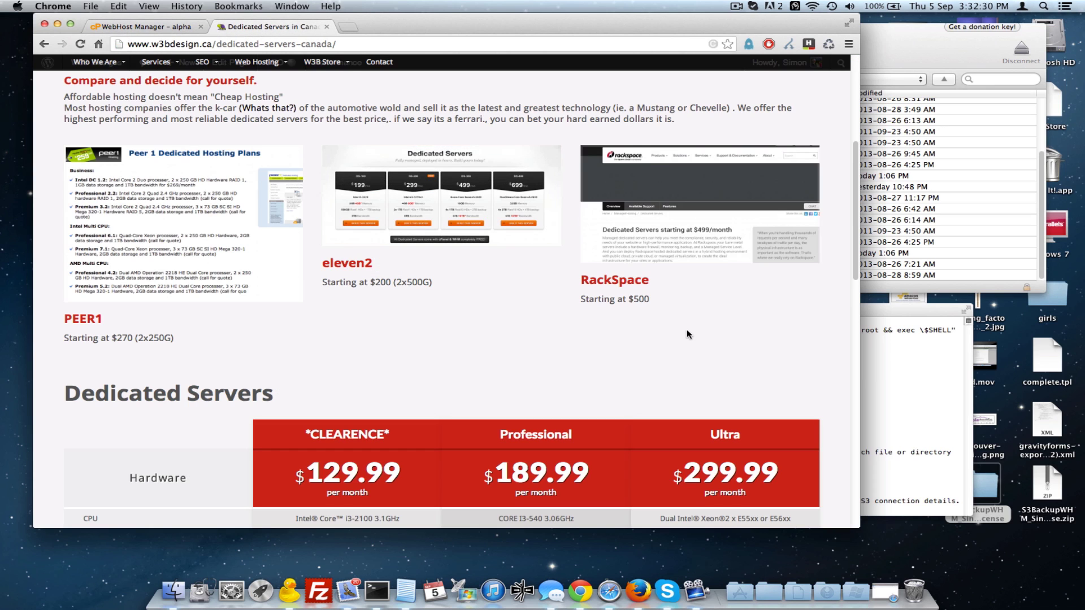
scroll(491, 127, "up", 1)
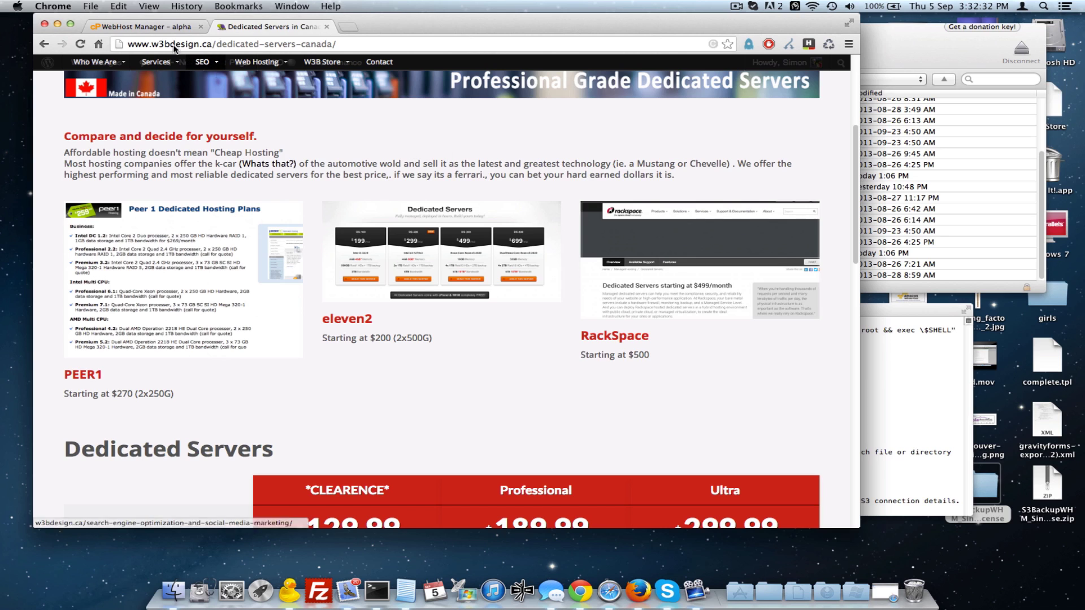
left_click(168, 26)
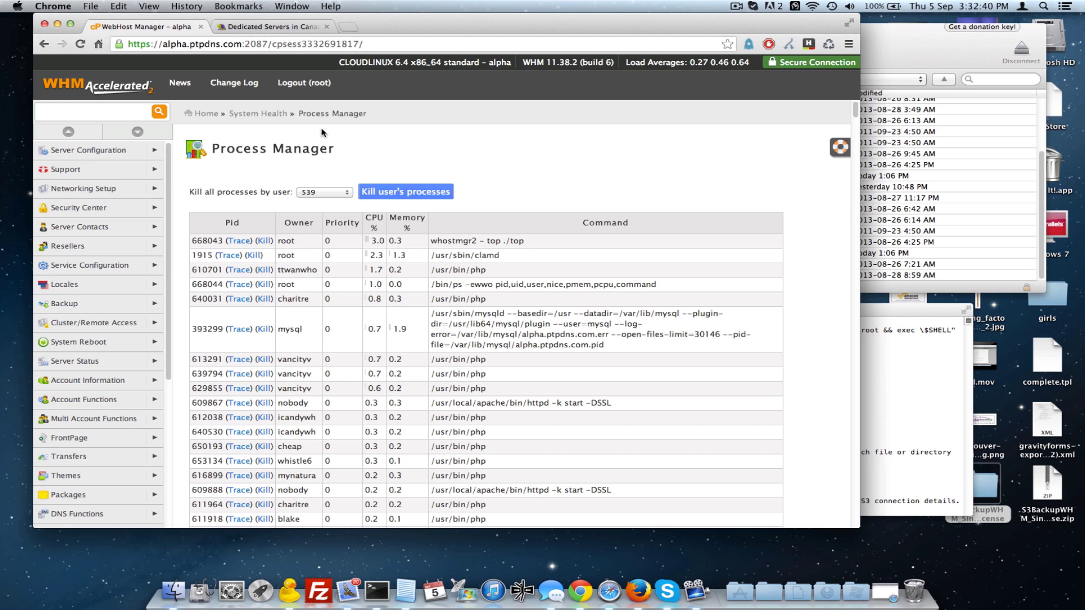
left_click(270, 27)
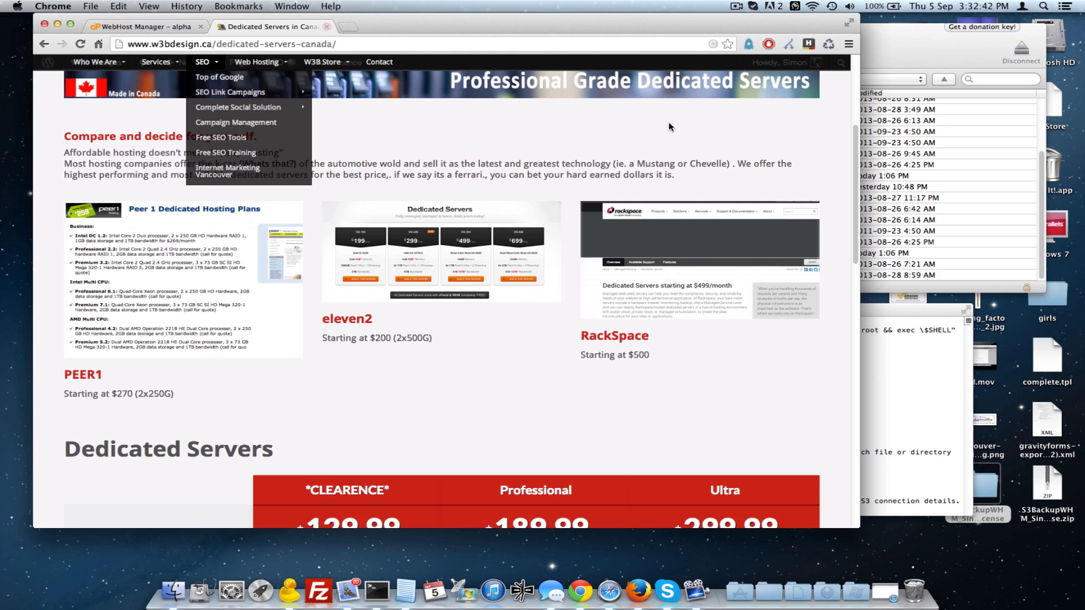
scroll(818, 360, "down", 5)
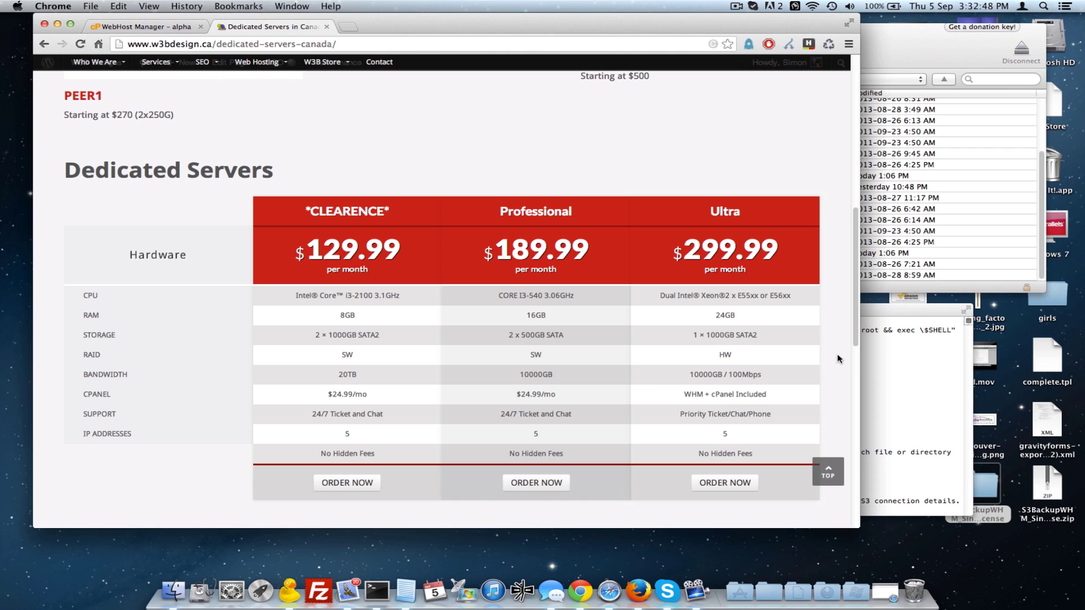
Step: Return to WHM and expand the Plugins section of the sidebar
left_click(113, 26)
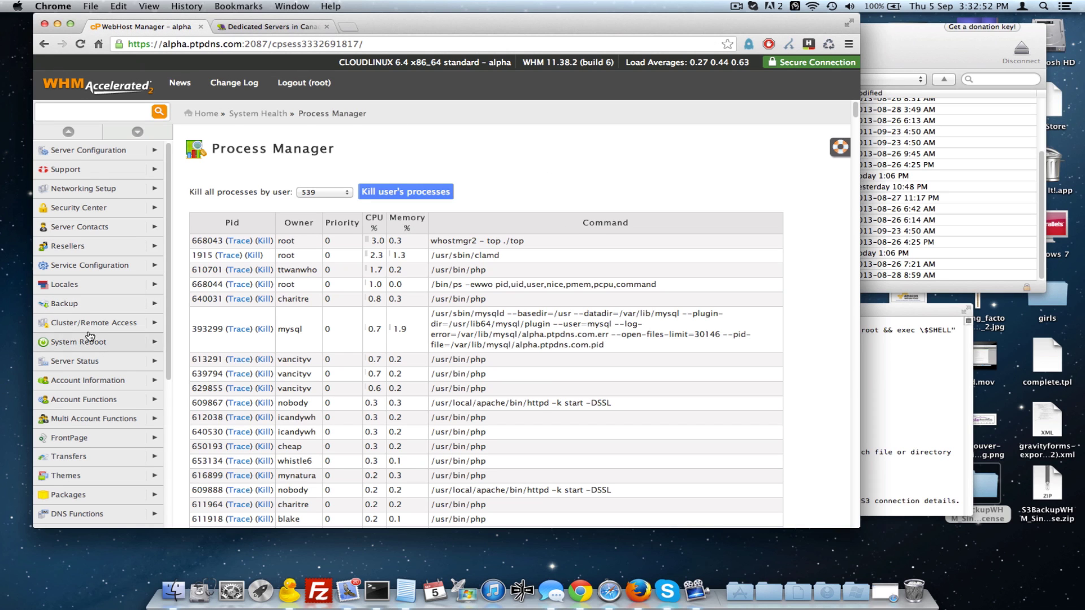
scroll(88, 396, "down", 5)
left_click(83, 472)
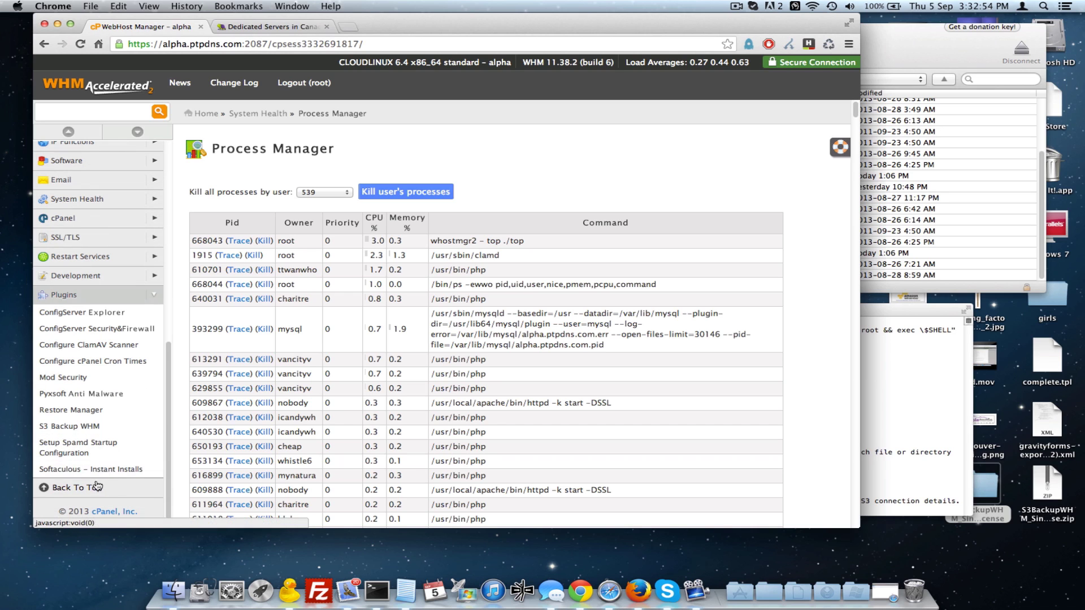
Step: Open the S3 Backup WHM plugin settings, then collapse Plugins and expand Server Configuration
left_click(74, 427)
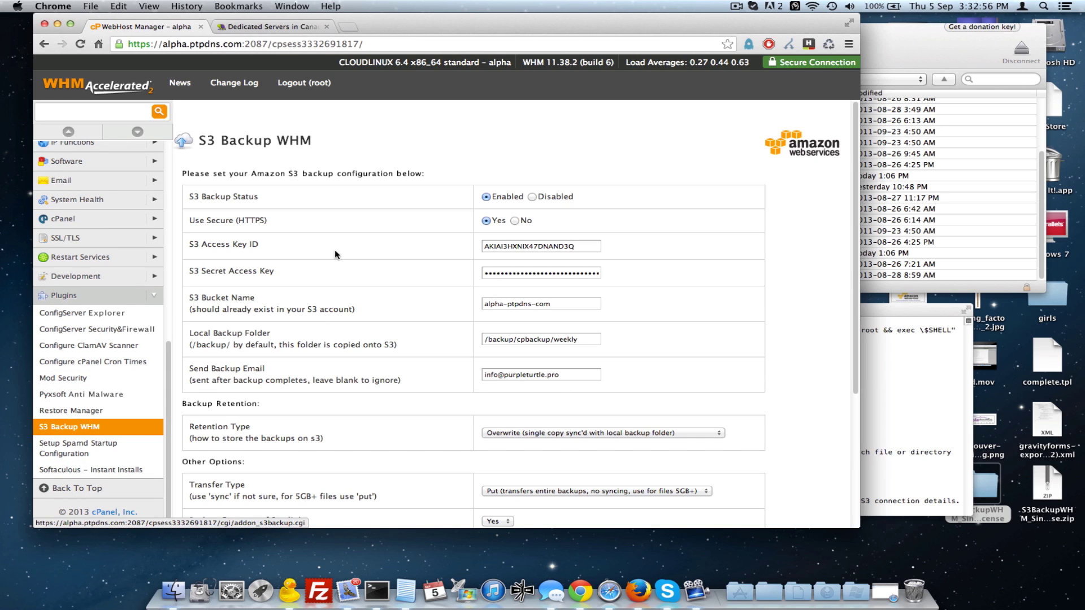
left_click(154, 296)
scroll(155, 296, "up", 5)
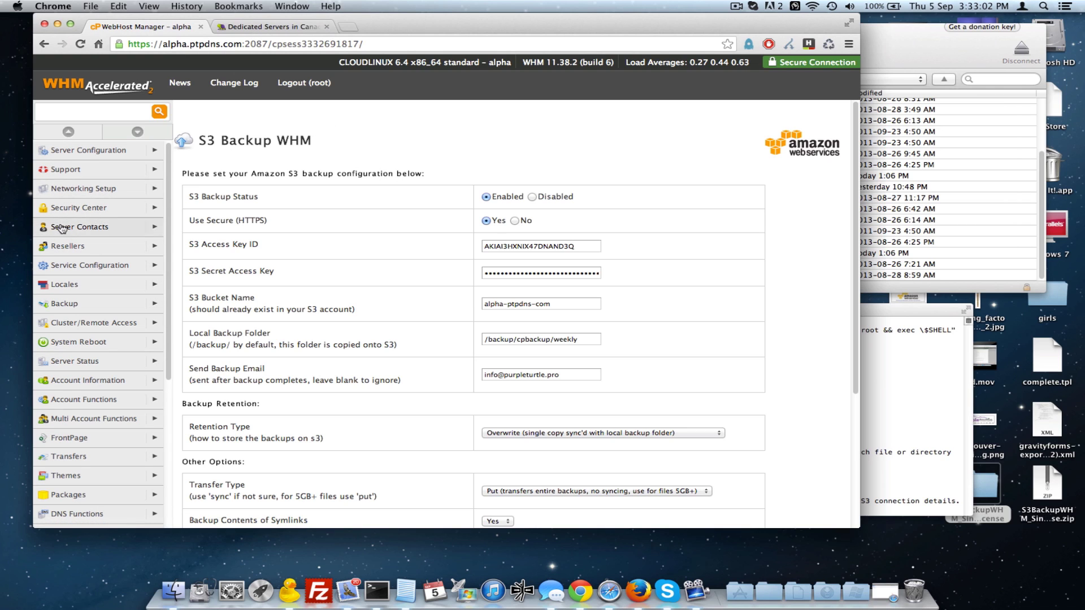
left_click(115, 113)
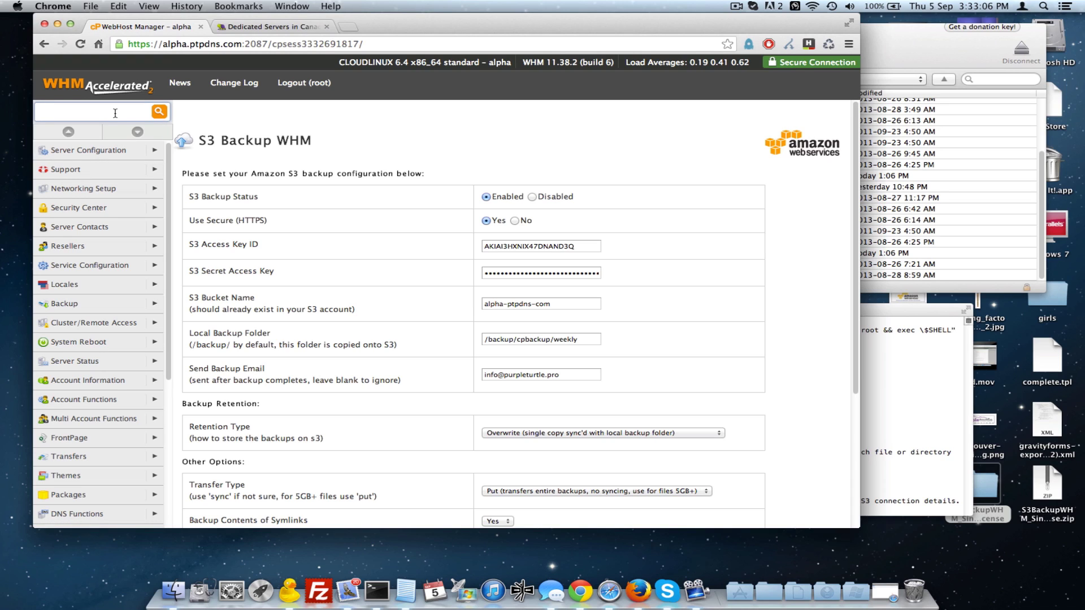
left_click(152, 148)
Step: Open Basic cPanel & WHM Setup, scroll to the nameserver settings, then reveal the desktop with F11
left_click(64, 167)
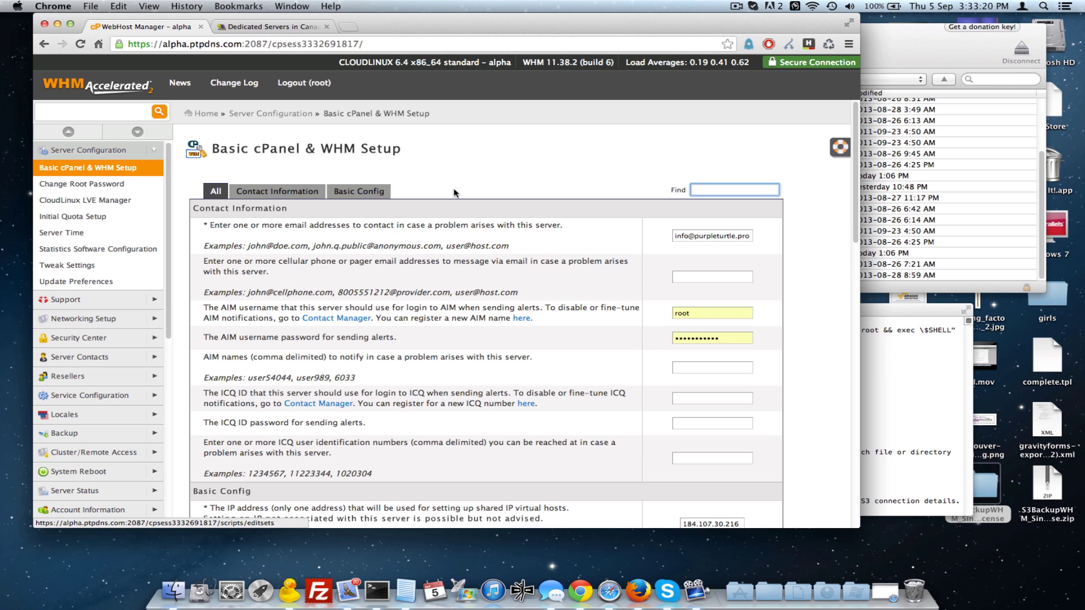
scroll(453, 194, "down", 15)
scroll(453, 194, "down", 3)
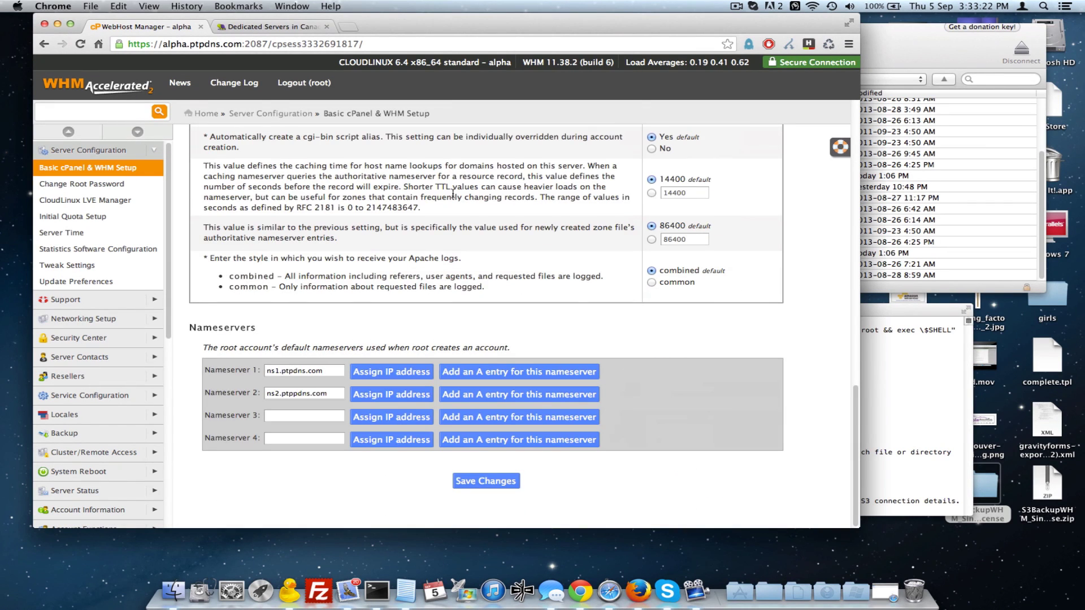
left_click(124, 115)
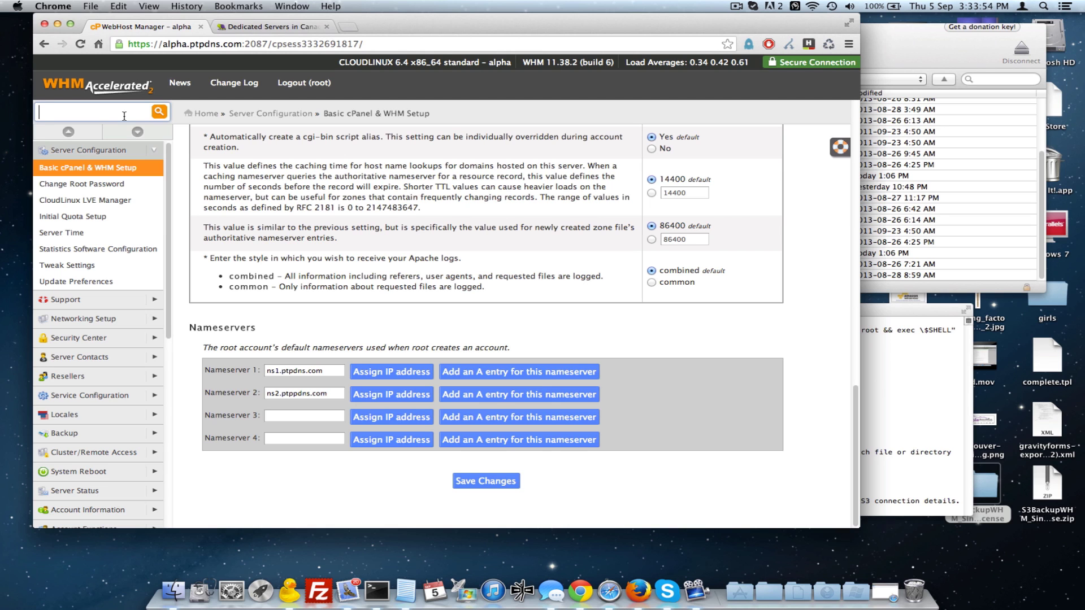
key("F11")
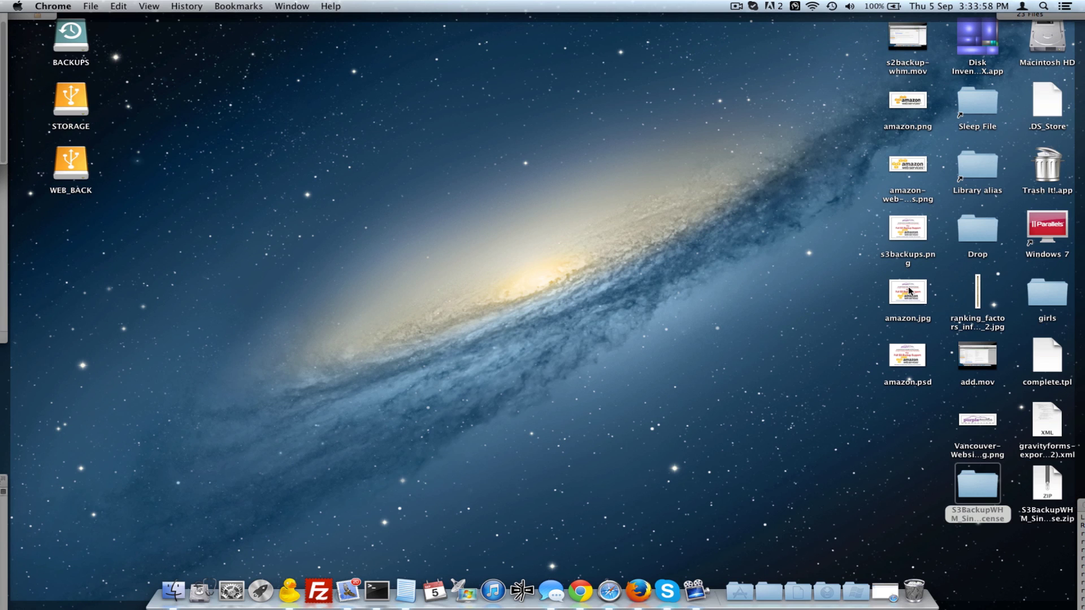
Step: Open amazon.jpg in Preview and highlight its $25 SSL Certs offer
double_click(909, 291)
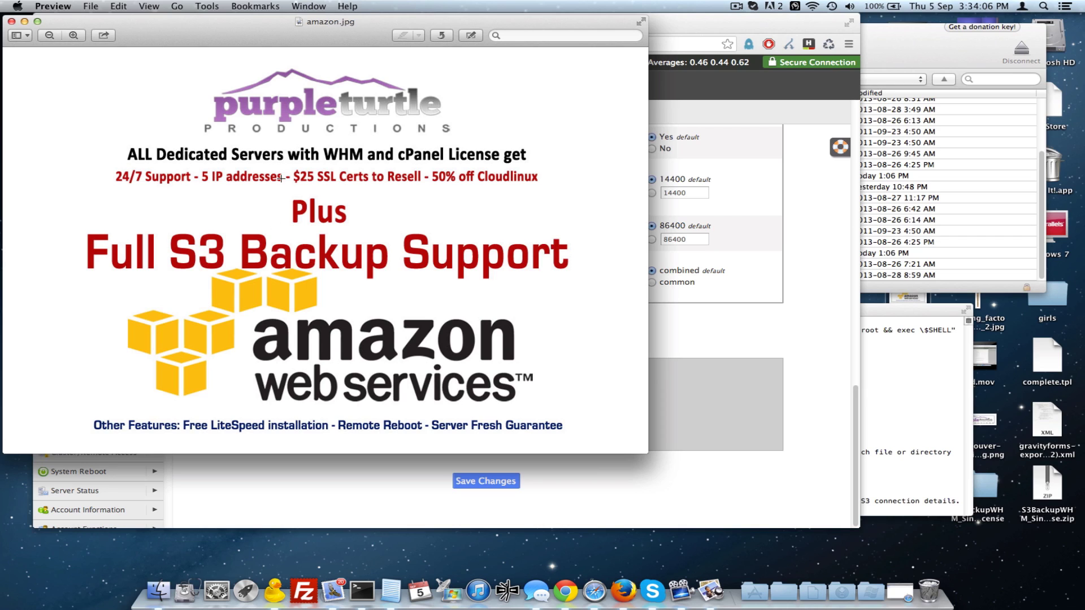
left_click_drag(292, 167, 424, 186)
left_click(462, 175)
Step: Search 'ssl certificates' in a new tab and open GoDaddy's SSL plans and pricing section
left_click(750, 113)
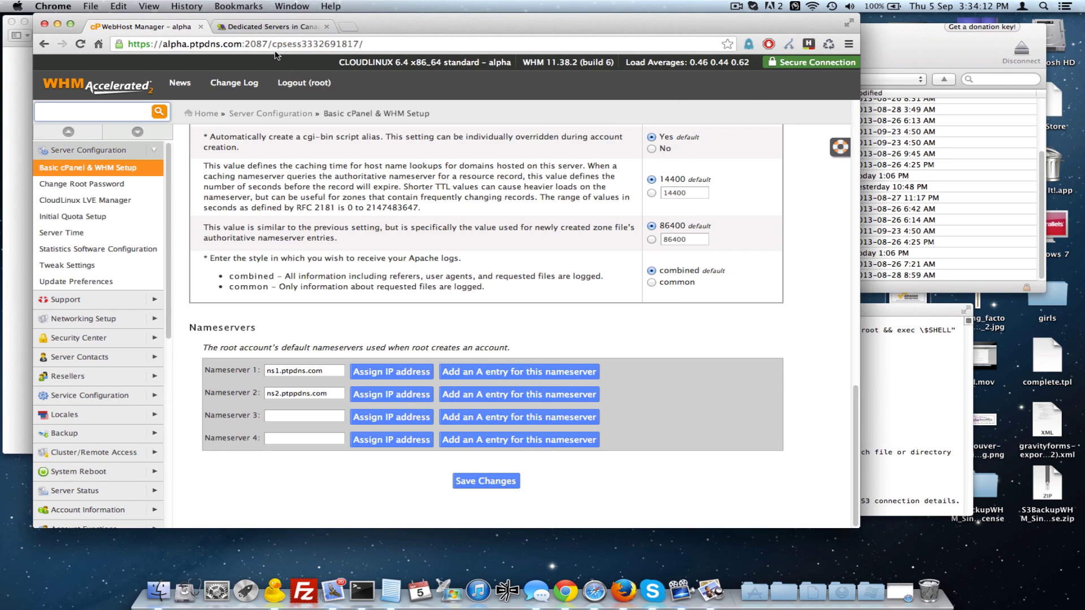
left_click(348, 26)
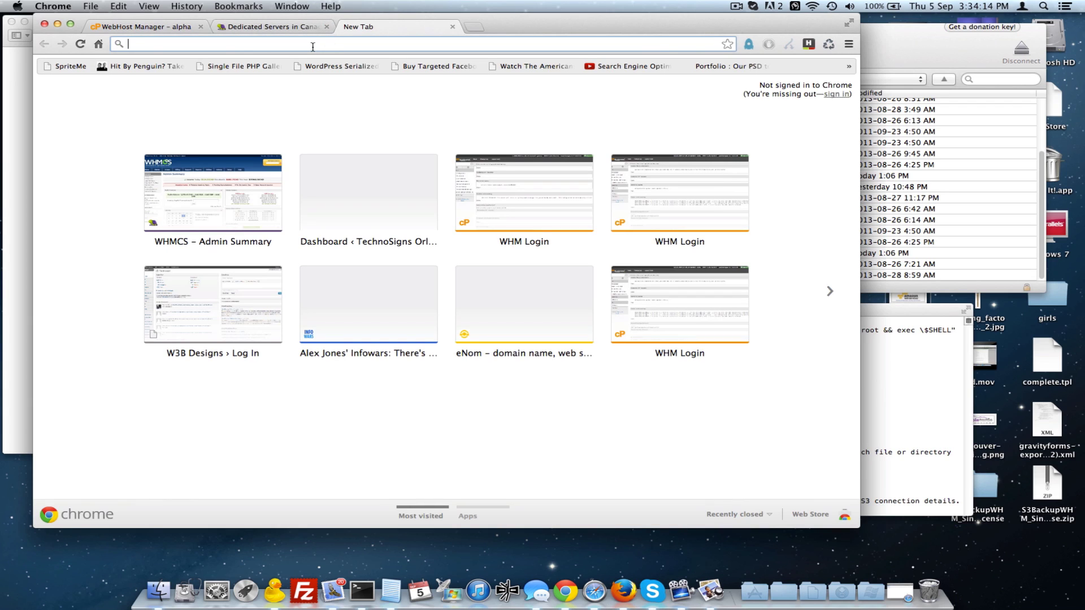
type("ssl c")
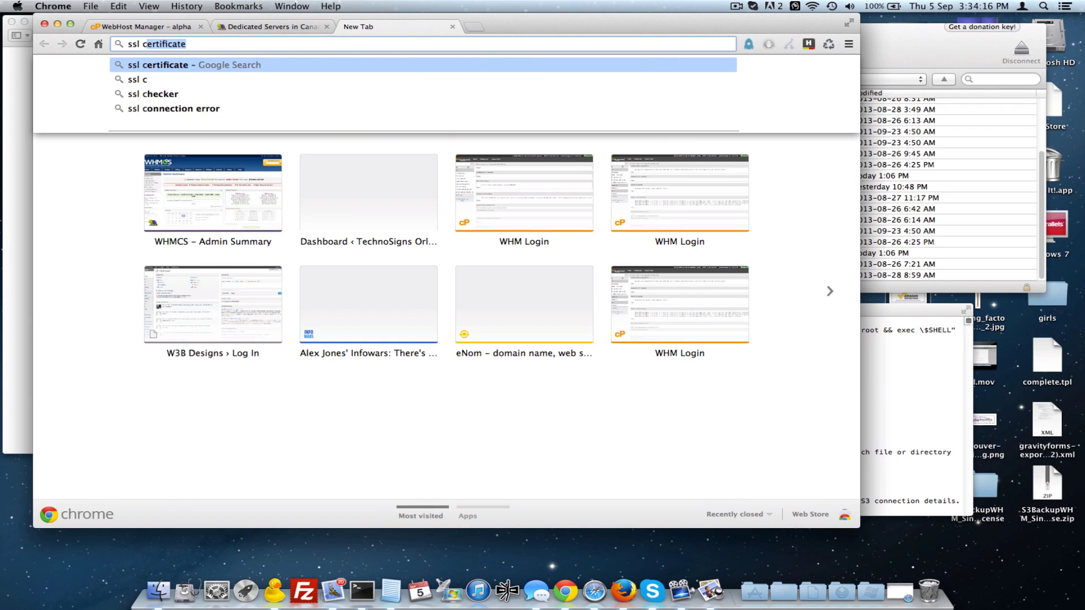
type("ertificates")
key("Return")
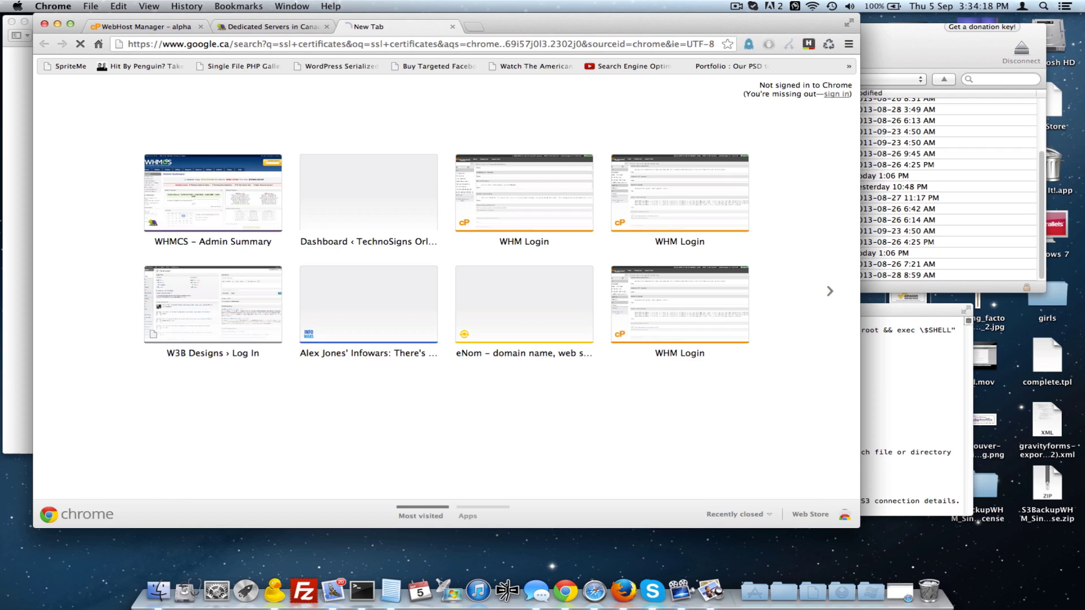
scroll(216, 308, "down", 1)
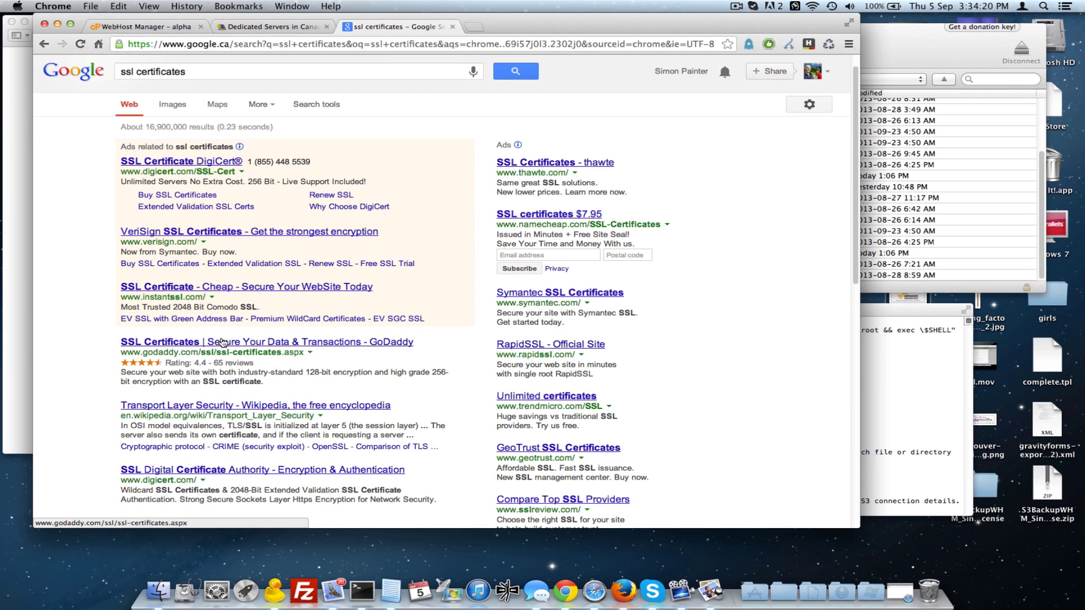
left_click(130, 344)
scroll(221, 294, "down", 4)
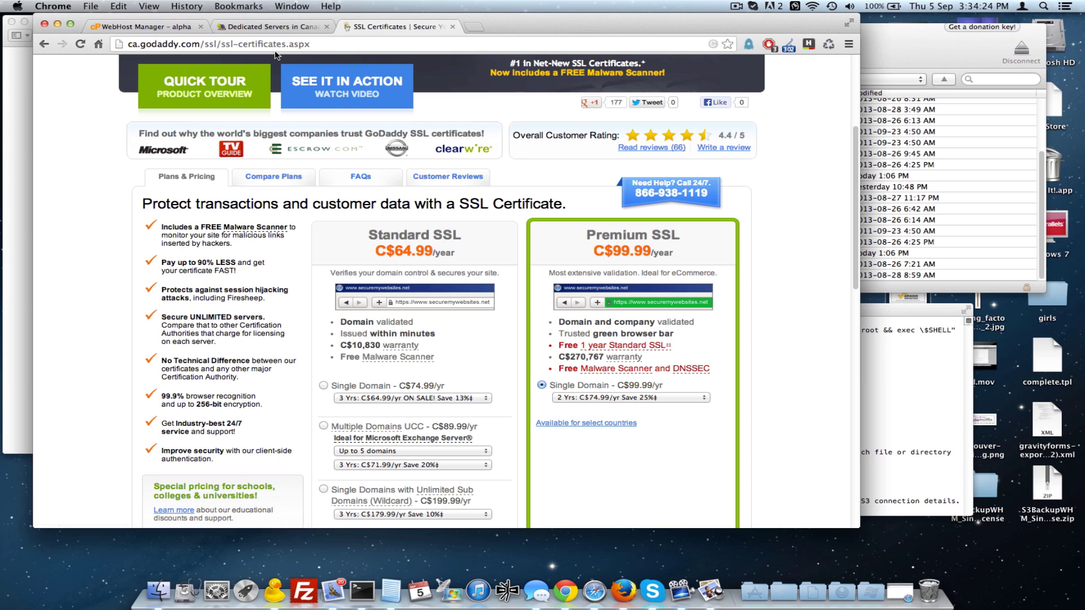
Step: Bring the amazon.jpg promo forward and highlight its $25 SSL Certs to Resell offer
left_click(266, 26)
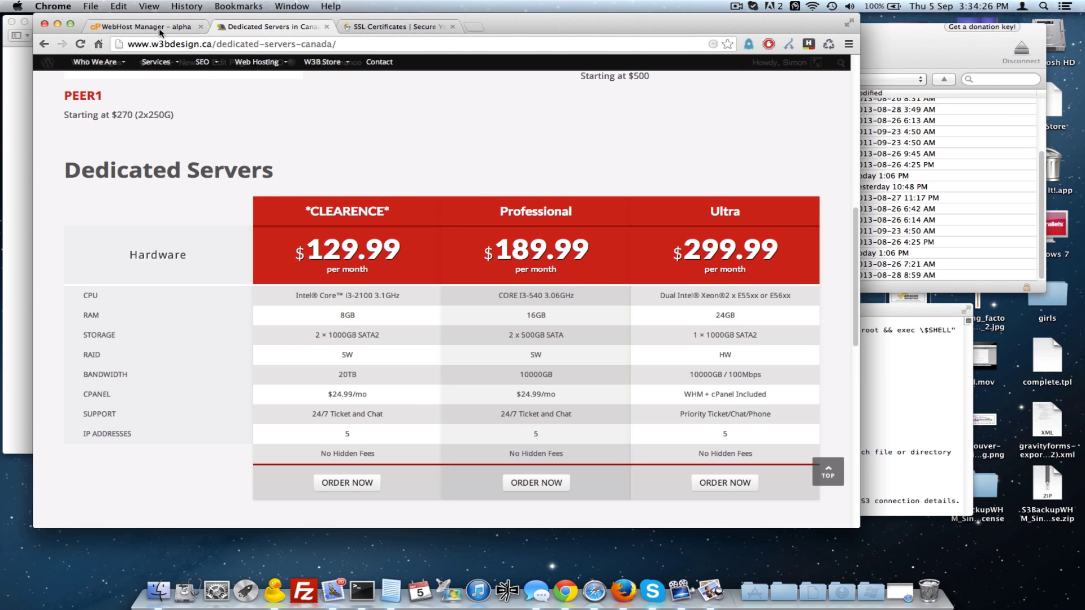
left_click(164, 28)
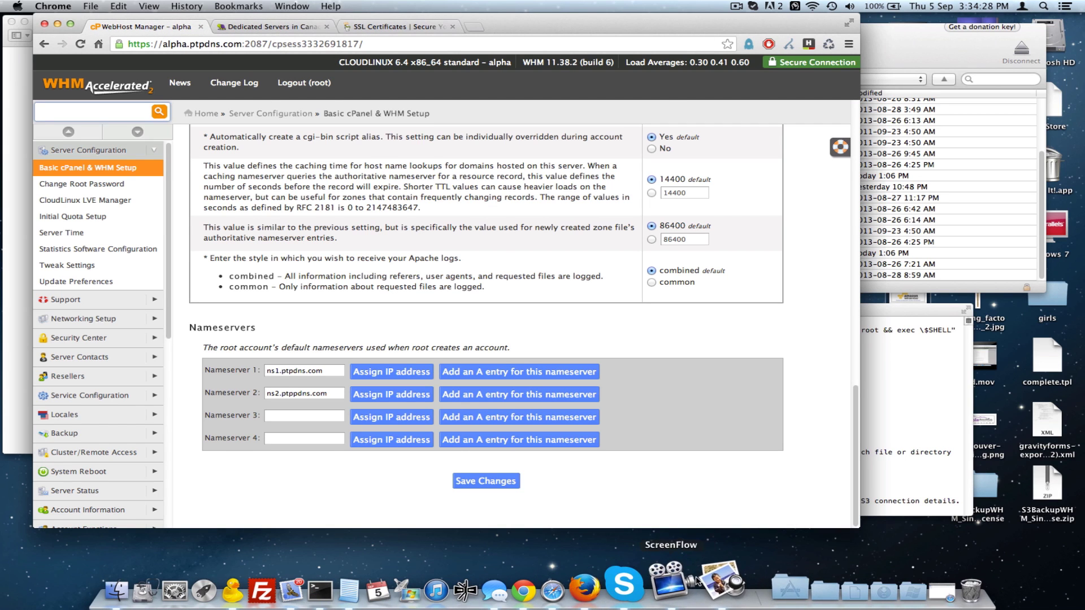
left_click(710, 591)
left_click_drag(292, 166, 551, 205)
left_click(418, 195)
left_click(544, 209)
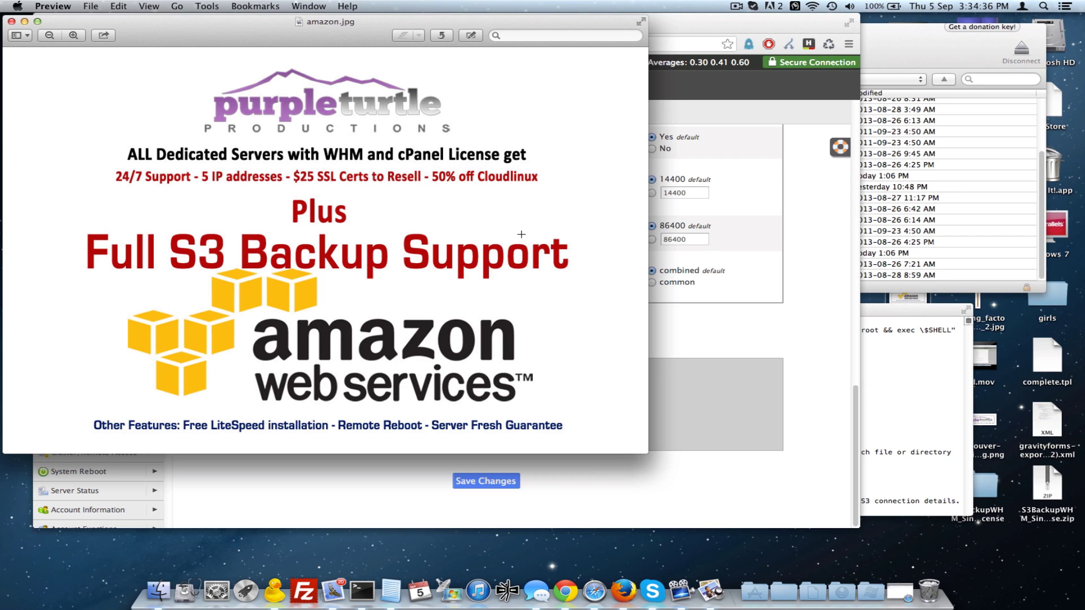
Step: Highlight the promo's Free LiteSpeed installation and Server Fresh Guarantee features
left_click_drag(181, 417, 339, 421)
left_click(337, 440)
left_click_drag(426, 412, 594, 447)
left_click(566, 383)
Step: Bring up the W3B Design Dedicated Servers in Canada page and skim its host comparison images
left_click(674, 23)
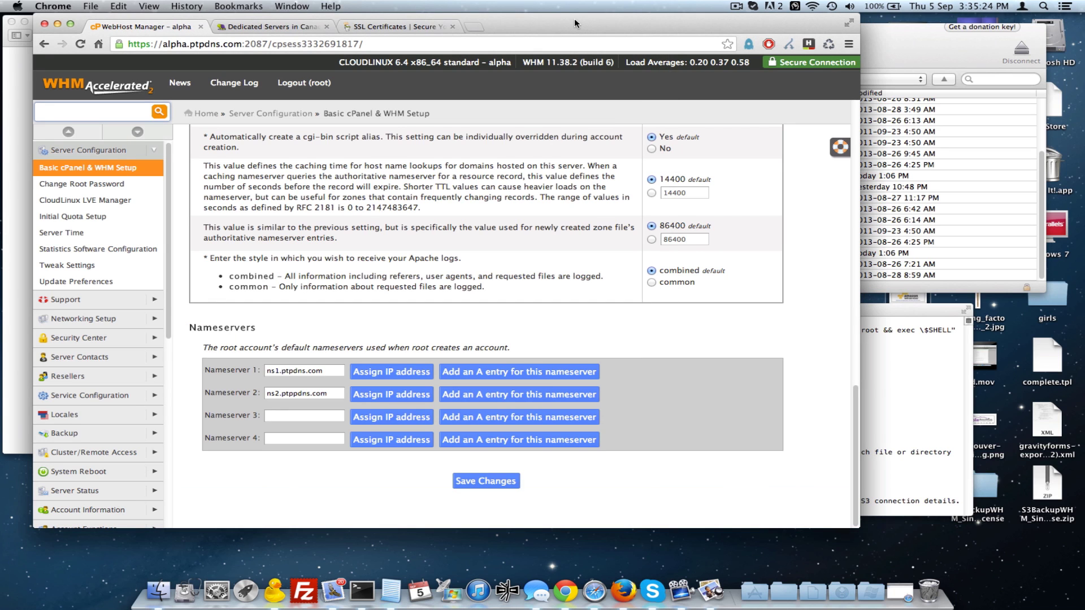
left_click_drag(574, 17, 569, 18)
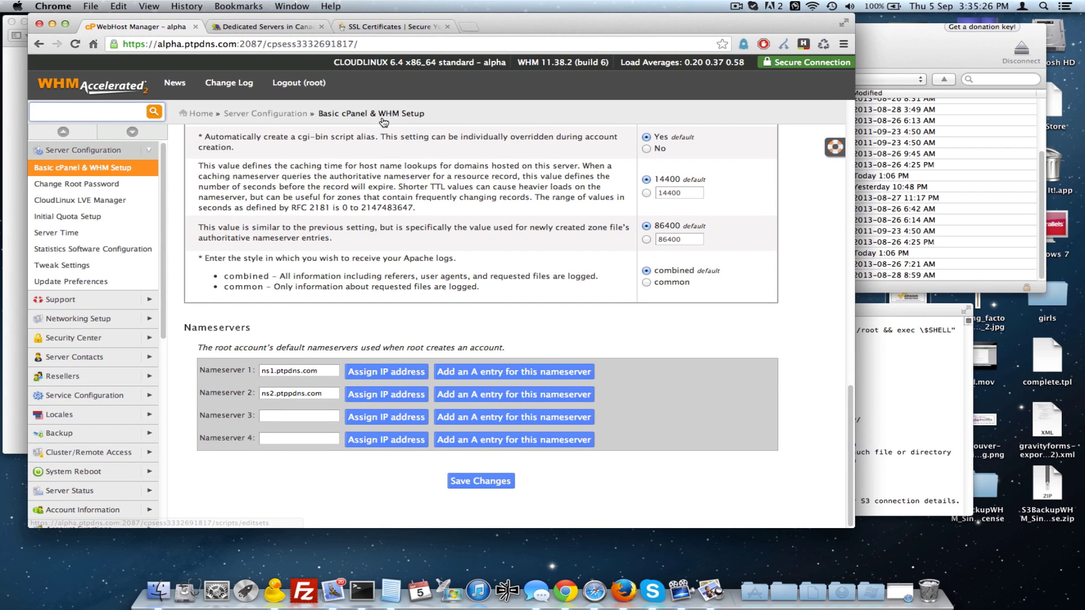
left_click(264, 27)
scroll(195, 110, "down", 2)
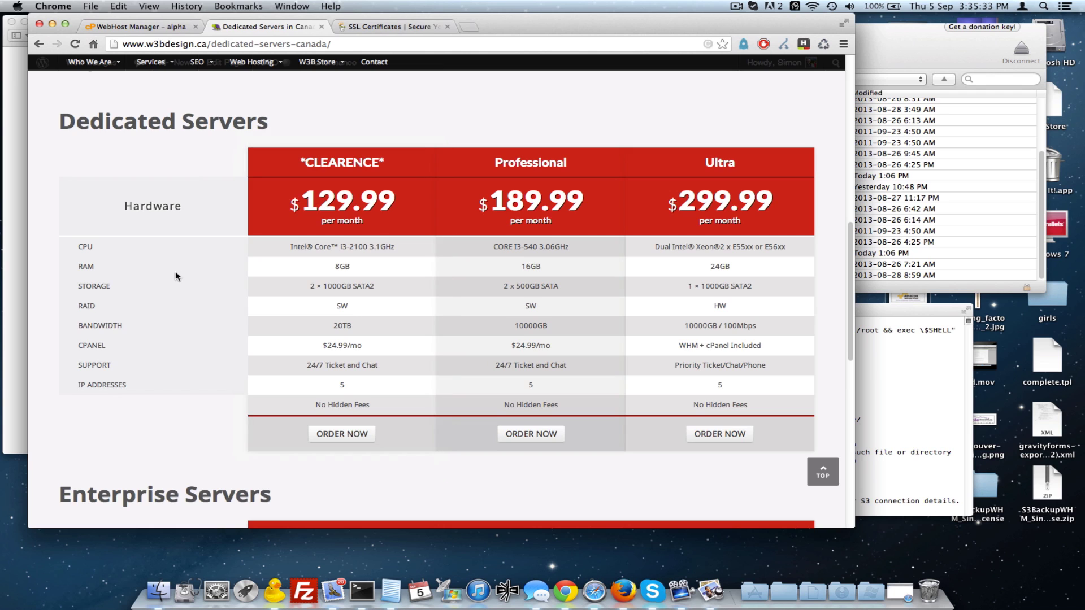
scroll(175, 276, "up", 6)
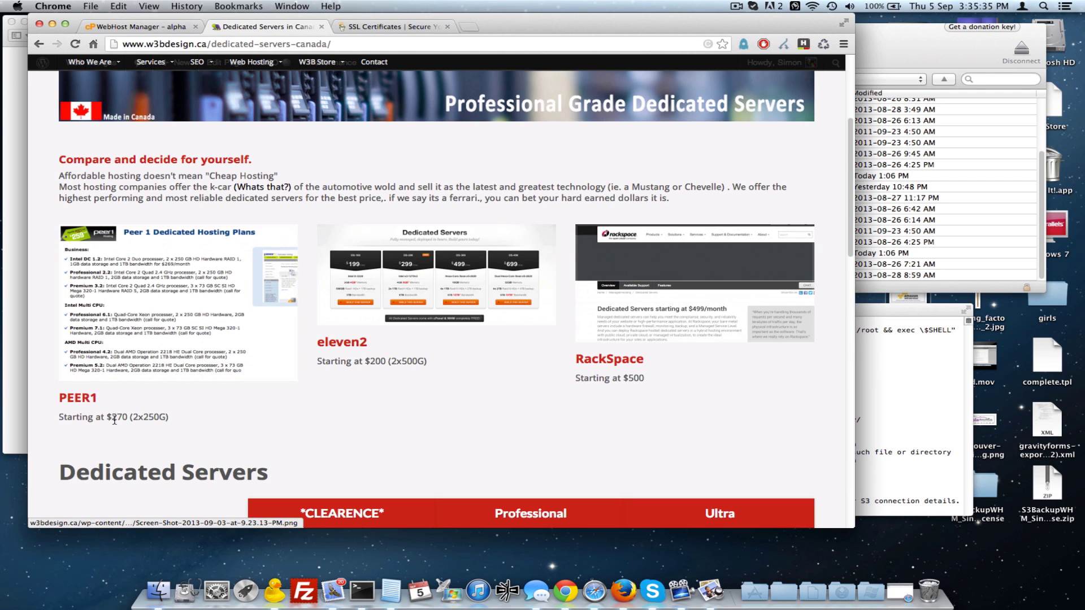
scroll(175, 406, "down", 3)
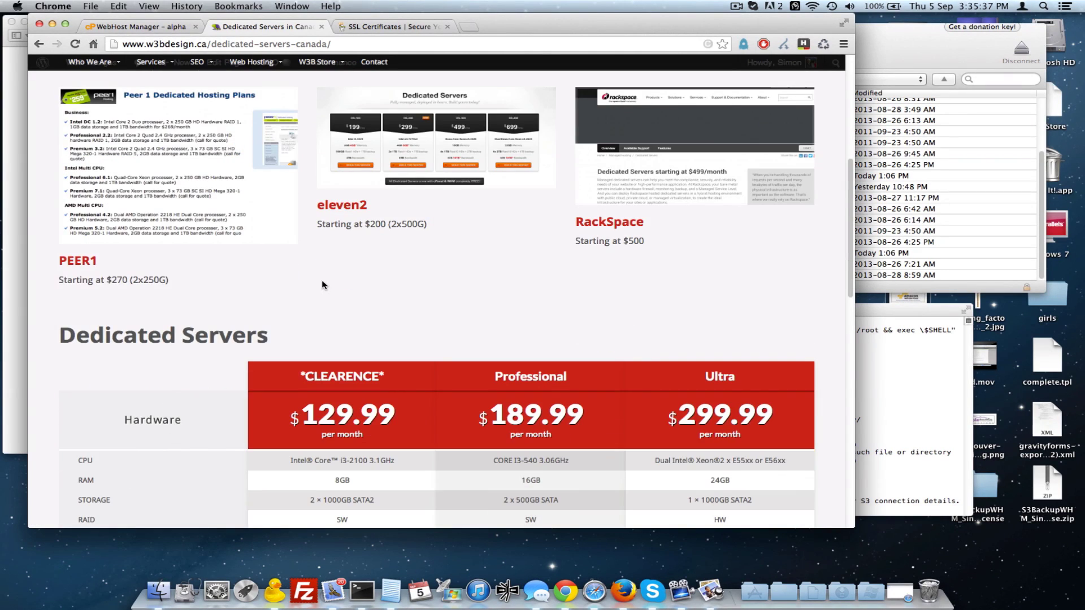
scroll(322, 285, "up", 2)
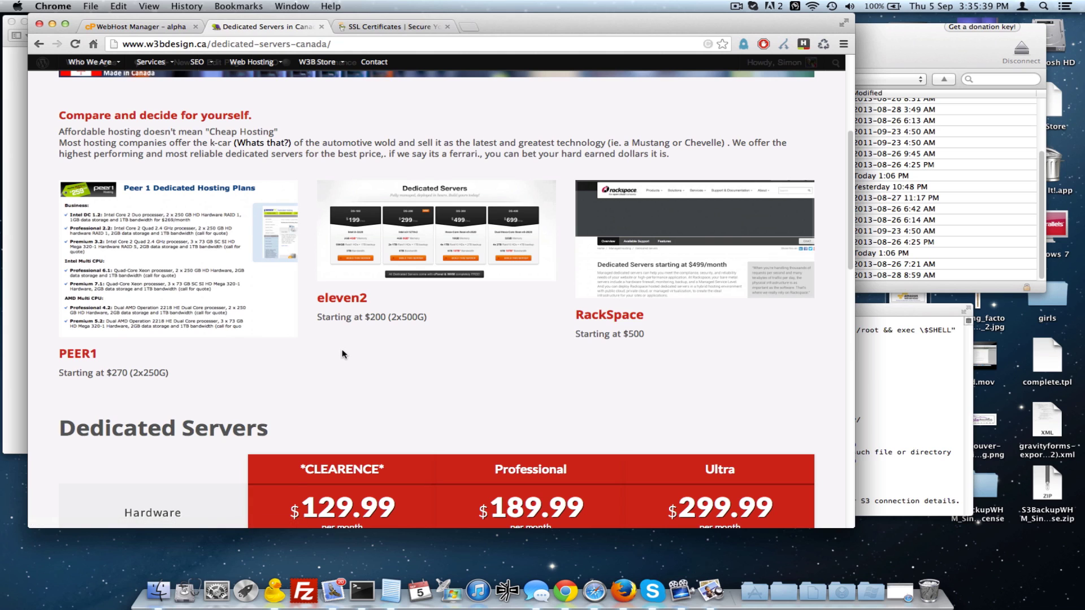
Step: Highlight RackSpace's starting price, review the Dedicated and $399.99–$599.99 Enterprise tables, then return to top
scroll(340, 352, "down", 3)
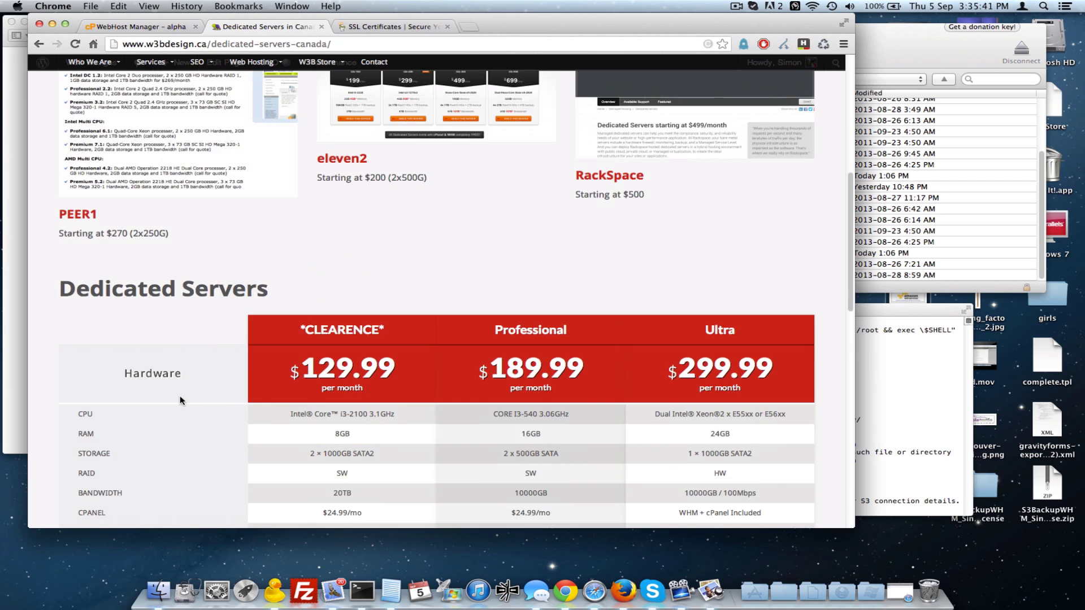
scroll(381, 246, "up", 2)
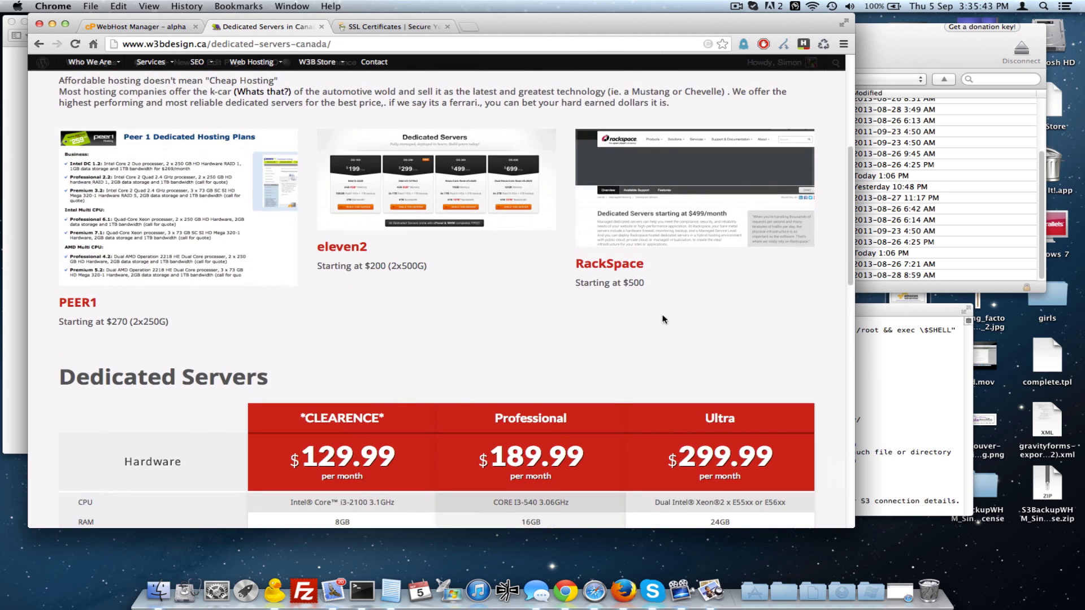
scroll(194, 366, "down", 1)
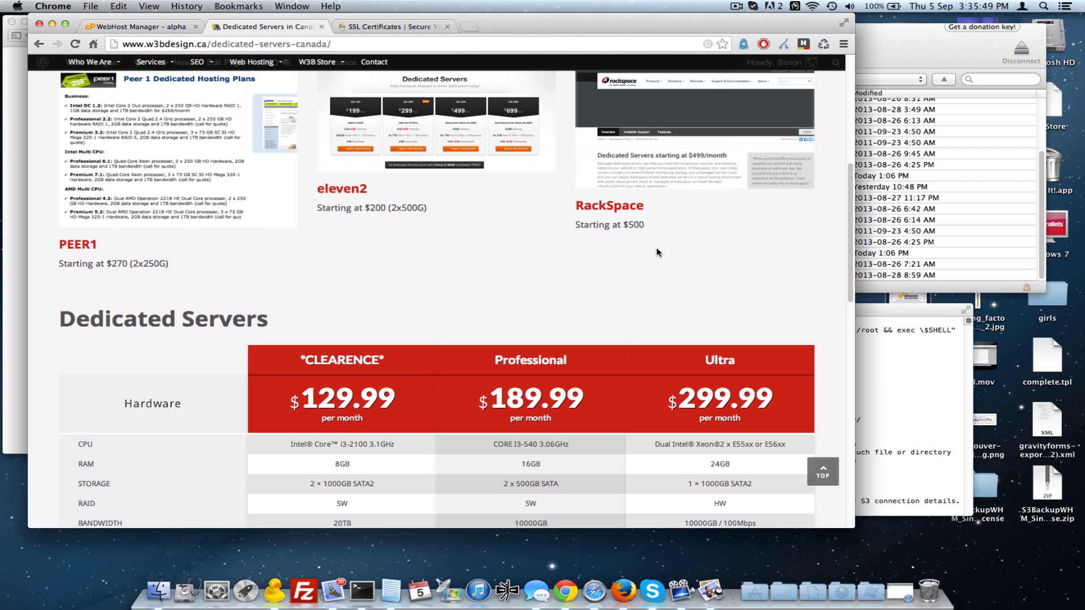
left_click_drag(579, 225, 639, 229)
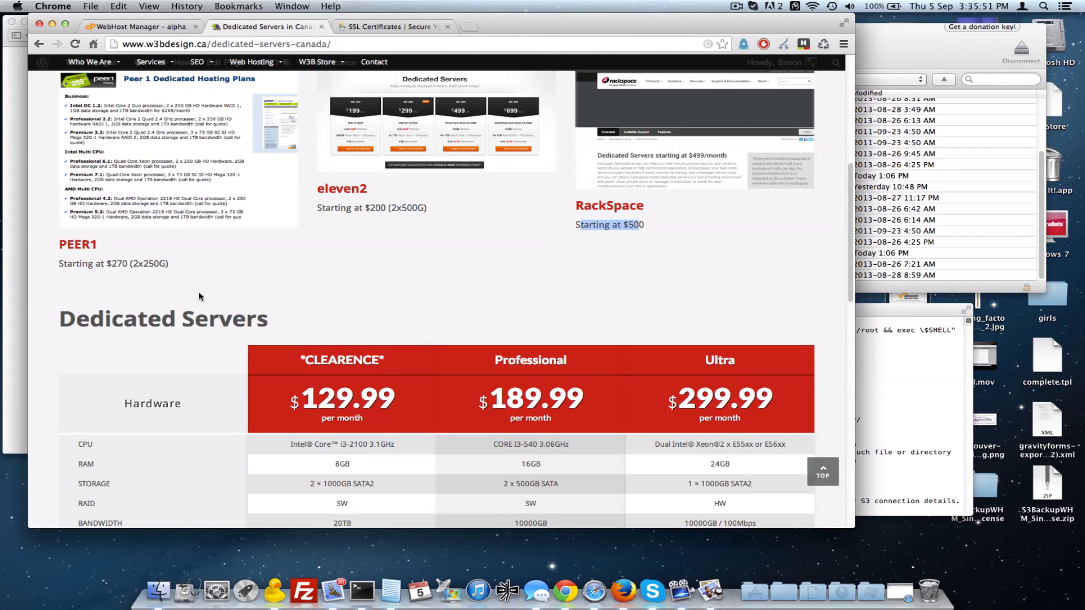
scroll(199, 294, "down", 10)
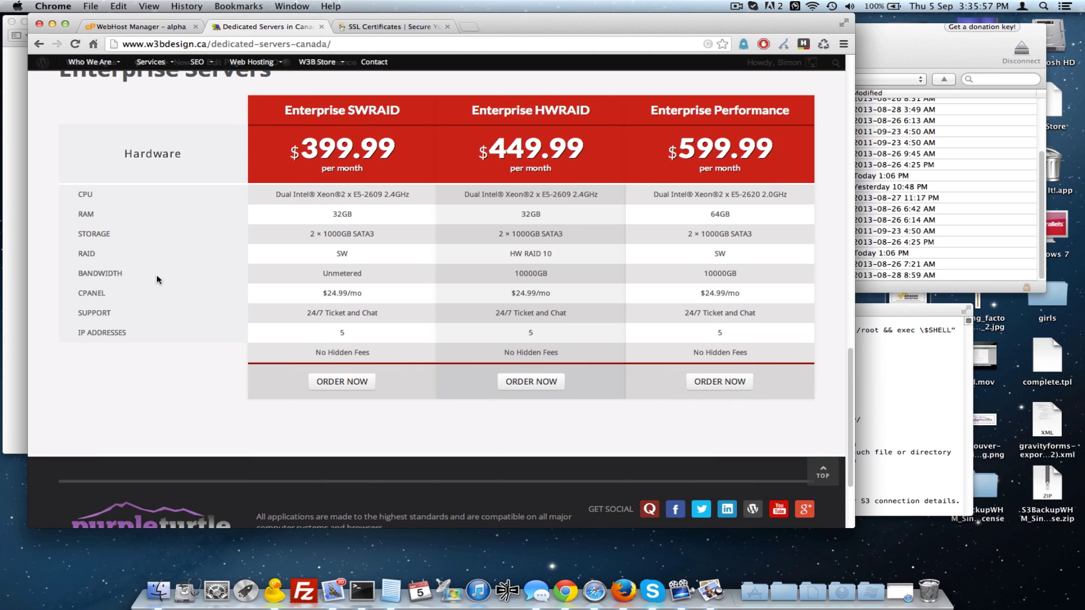
scroll(157, 279, "up", 1)
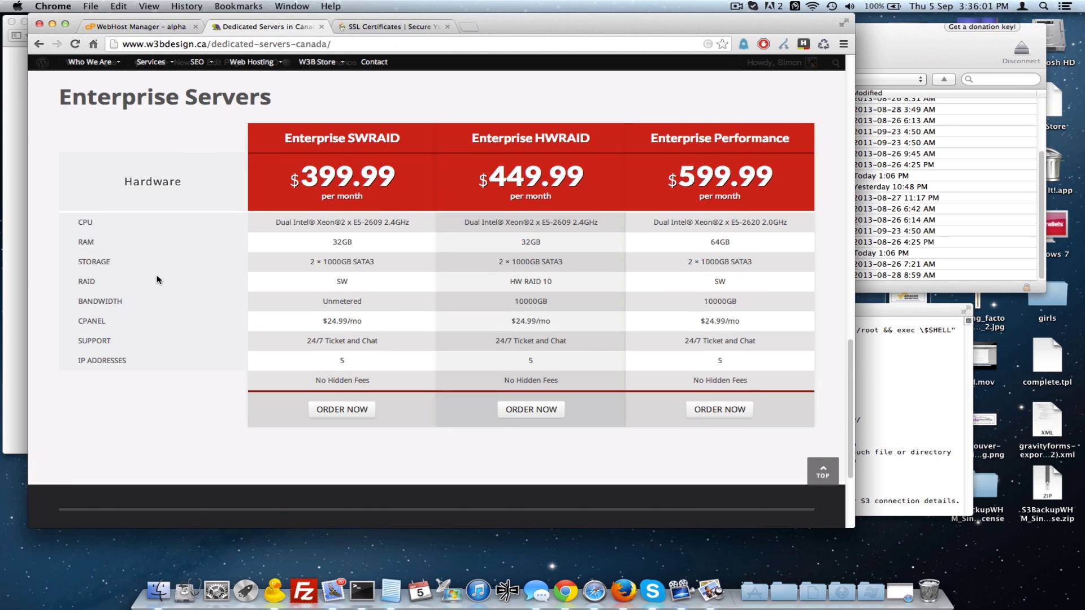
scroll(157, 279, "up", 15)
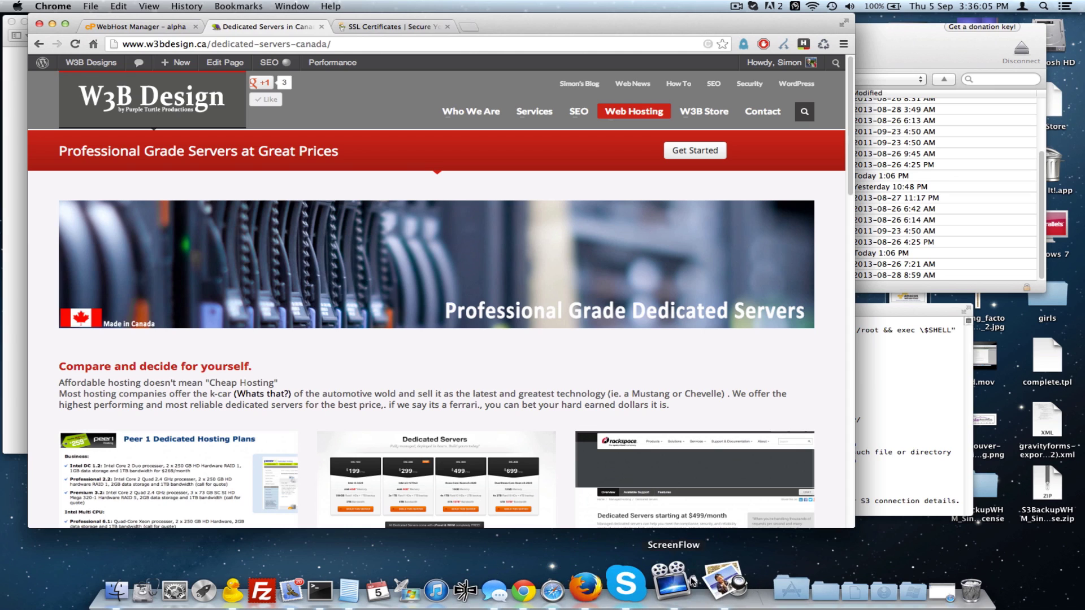
left_click(724, 582)
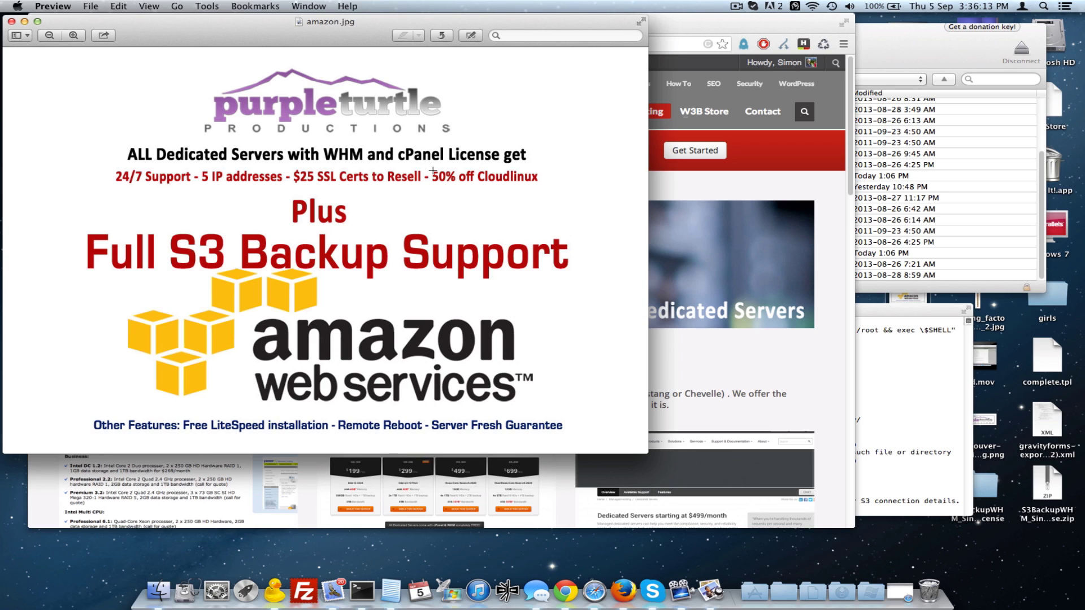
left_click_drag(432, 170, 567, 187)
left_click(568, 187)
left_click_drag(82, 217, 587, 286)
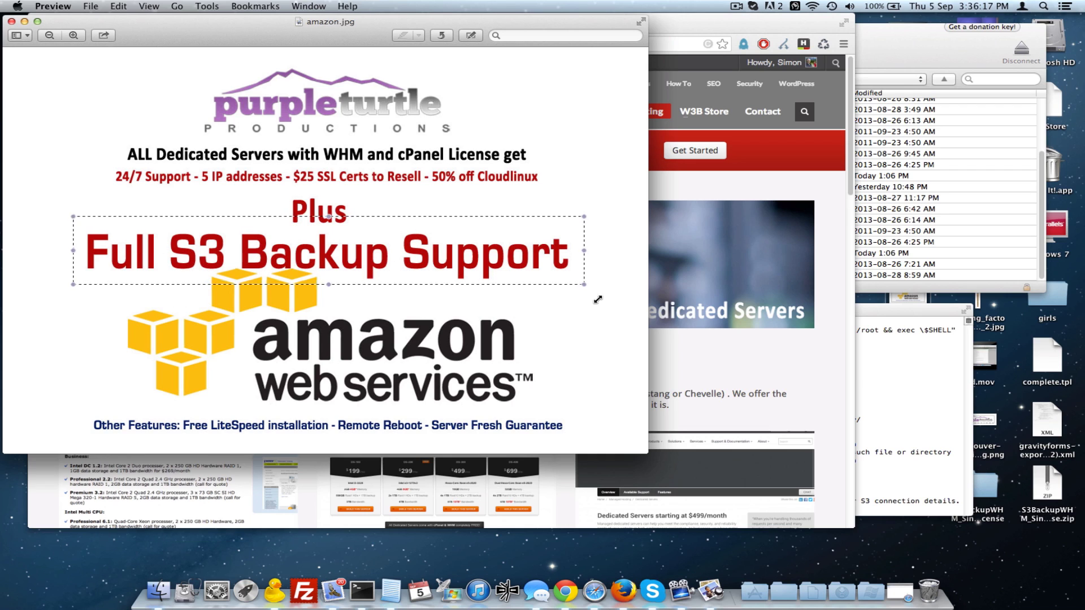
left_click(574, 323)
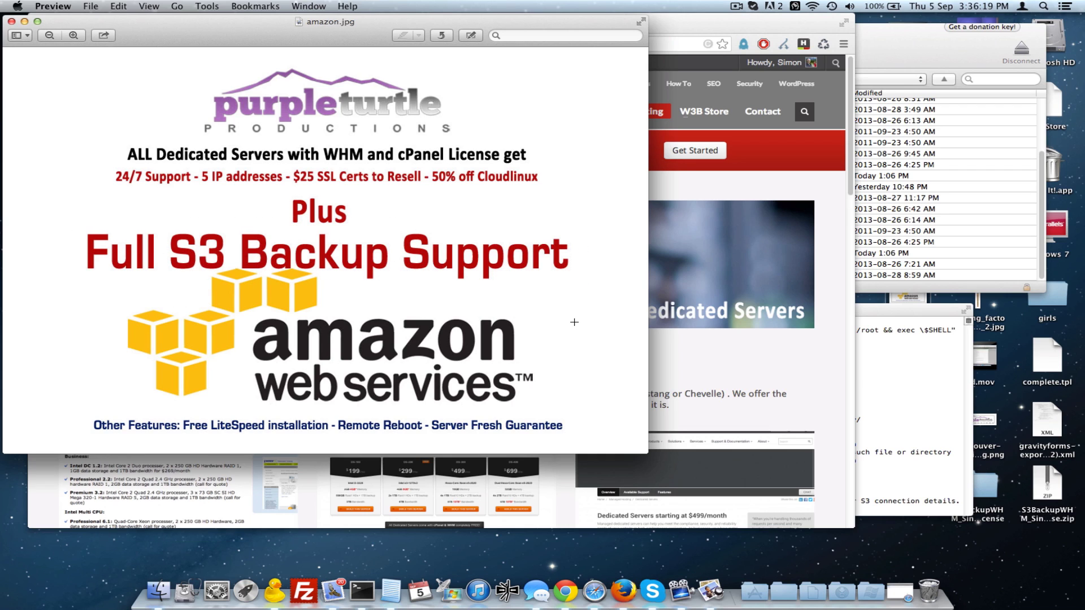
Step: Go to Web Hosting > Reseller Hosting and view the Basic $49.99, Pro $79.99 and Master $199.99 plans
left_click(732, 365)
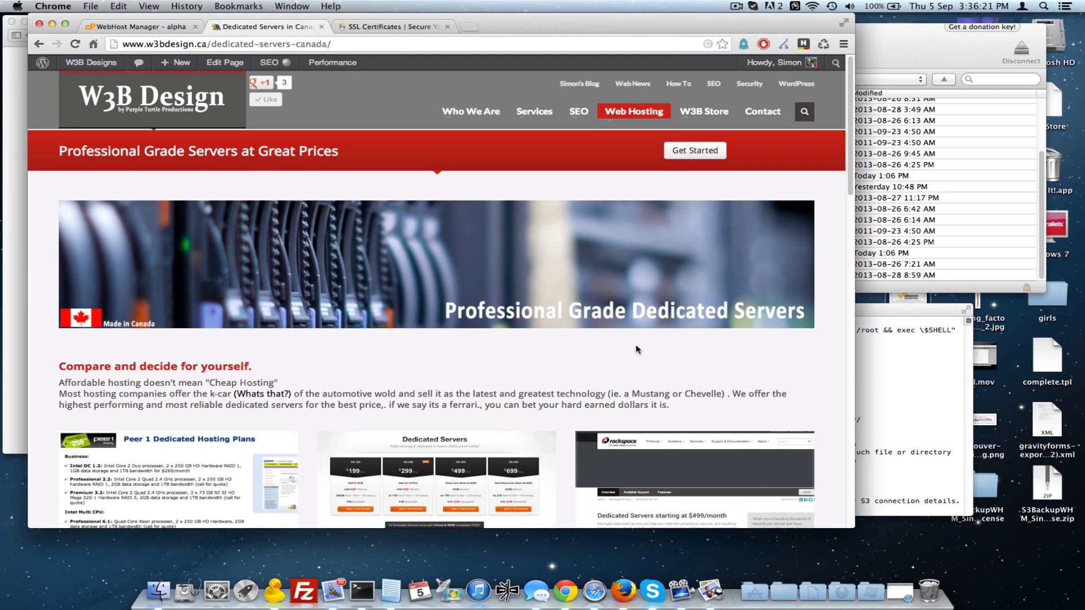
mouse_move(641, 114)
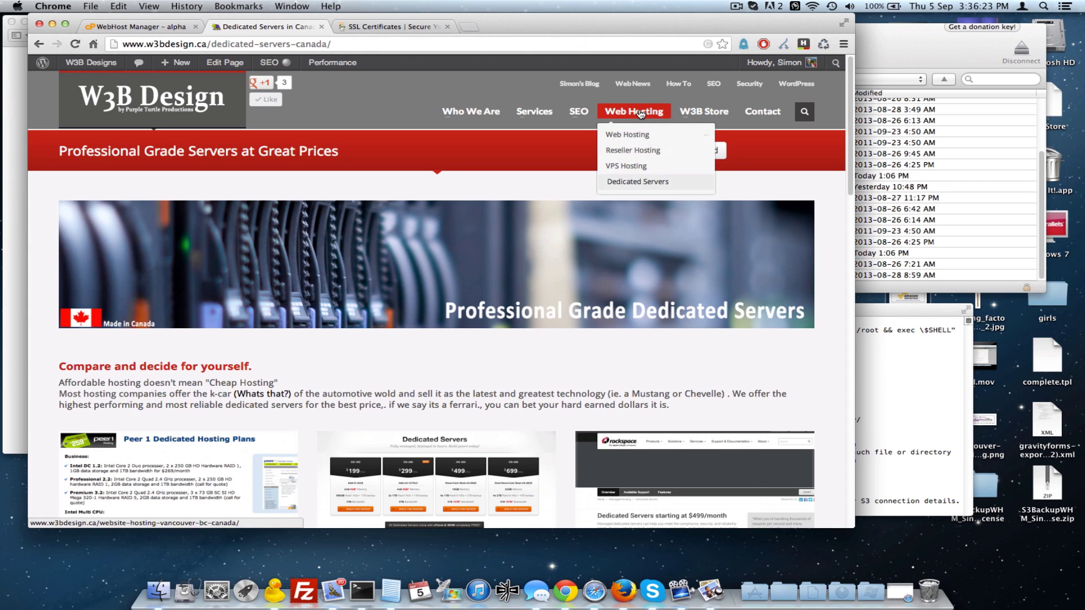
left_click(627, 152)
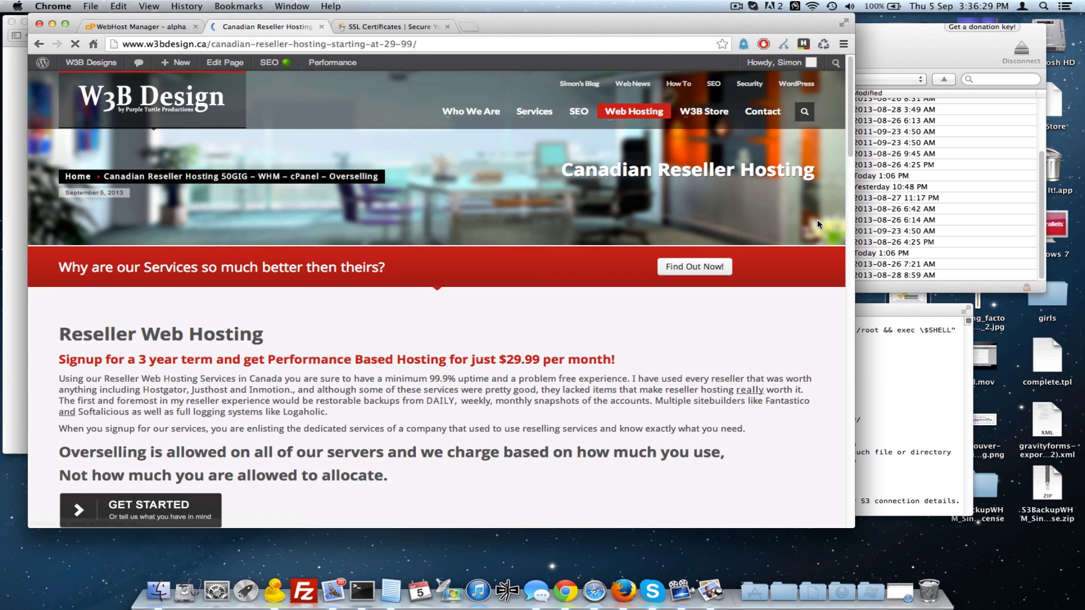
scroll(817, 219, "down", 10)
scroll(817, 223, "up", 3)
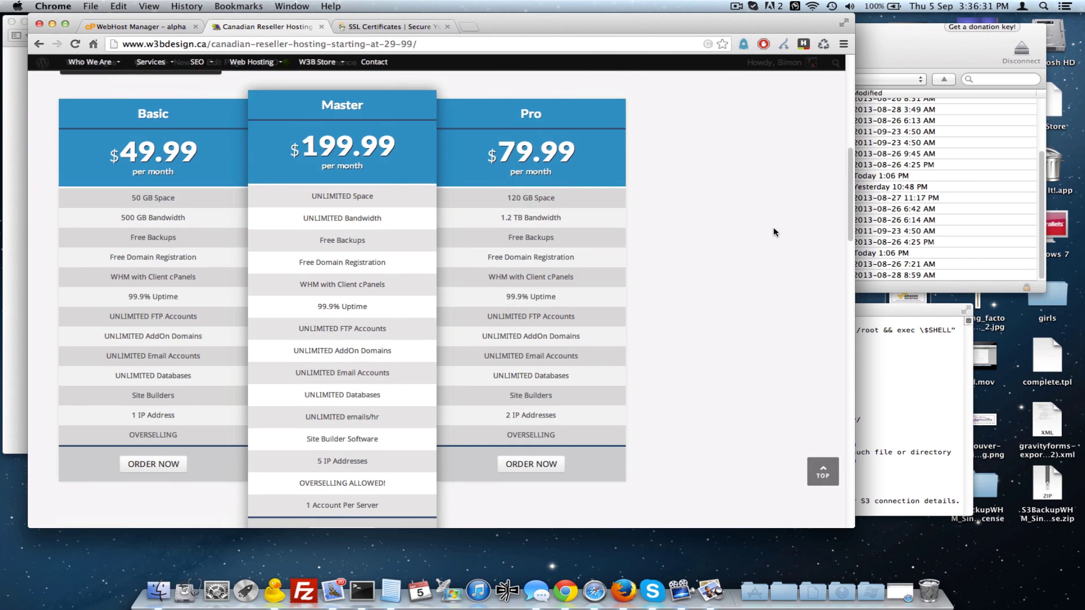